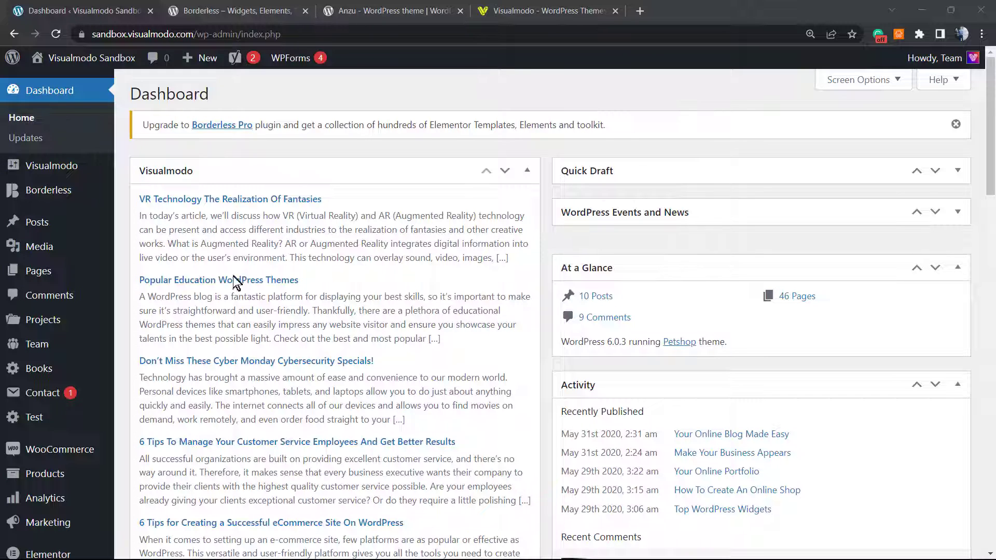
Open the All Pages list in WordPress admin
scroll(53, 349, down, 1)
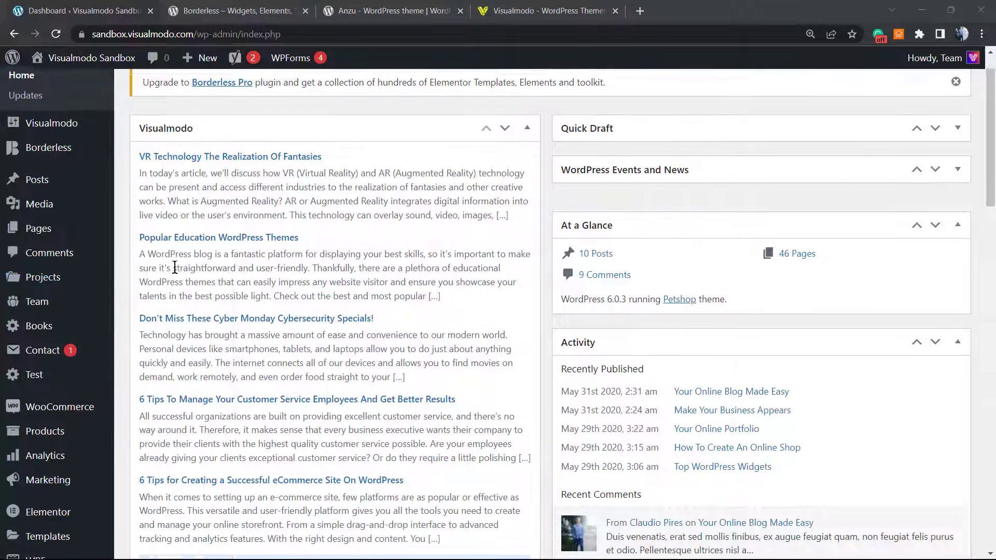
scroll(53, 349, down, 1)
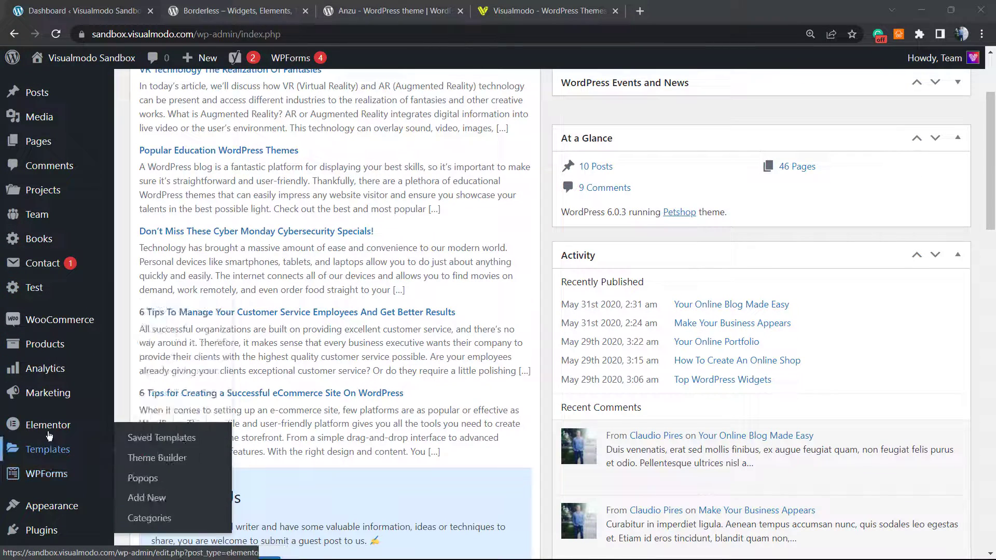
mouse_move(52, 430)
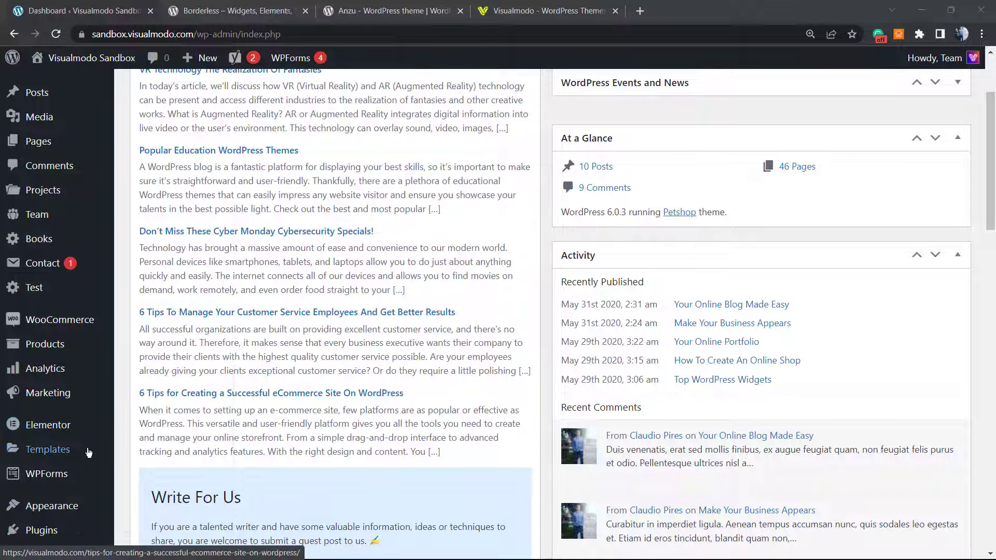
scroll(130, 344, up, 3)
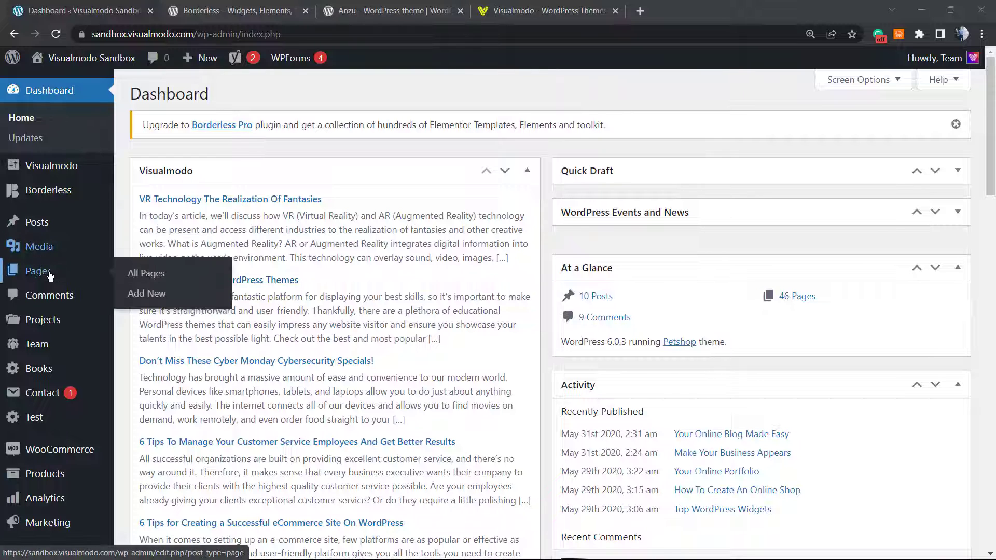
click(147, 294)
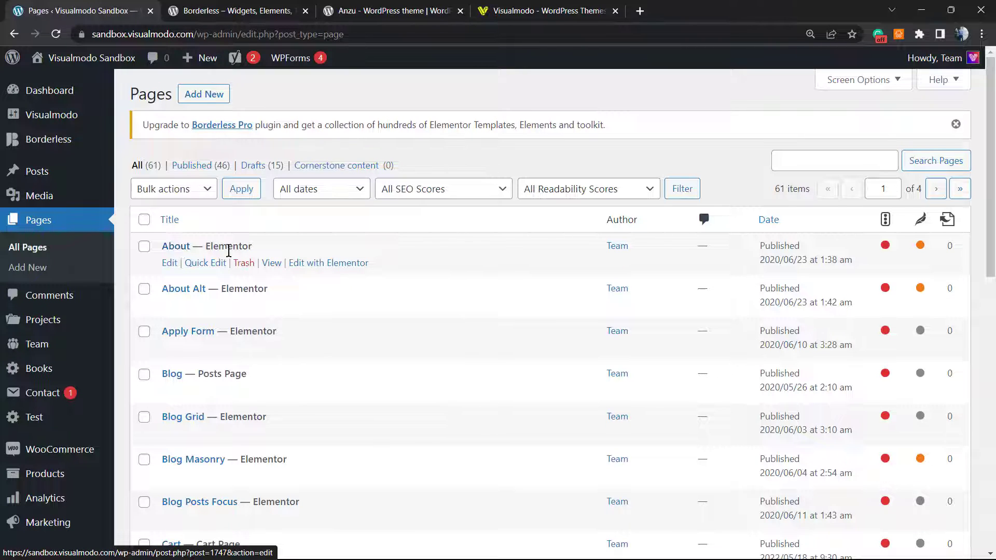
Open the About page's live view in a new tab and look it over
right_click(271, 263)
click(306, 272)
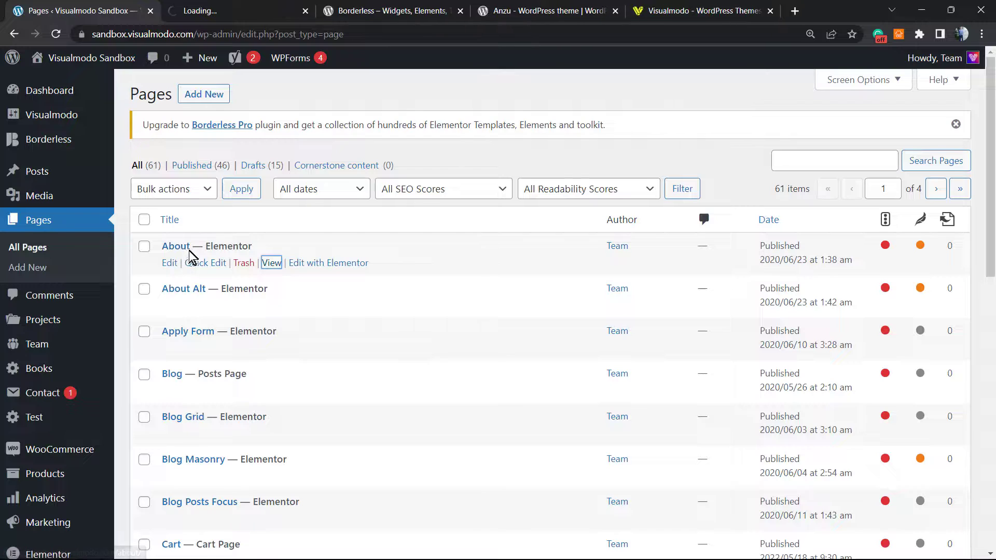
click(224, 7)
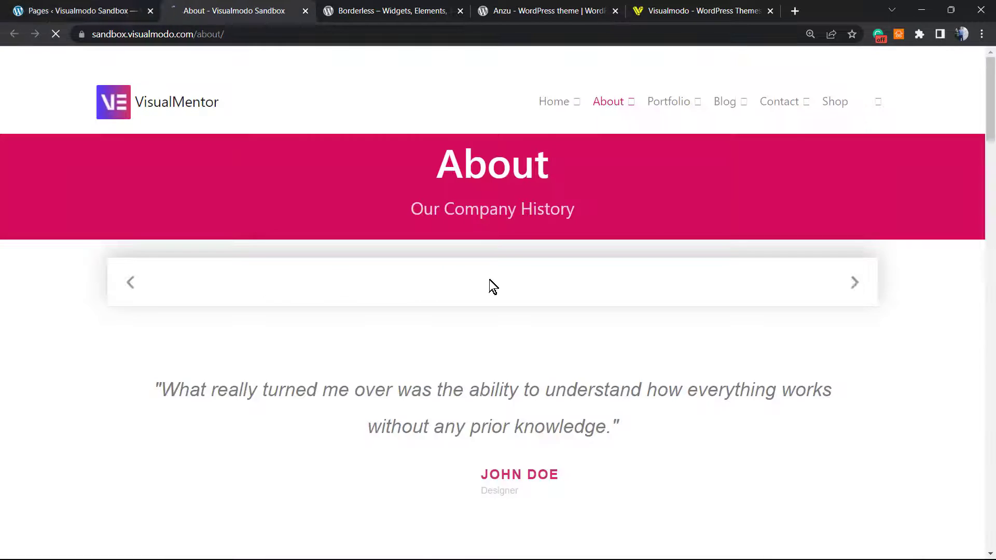
scroll(420, 313, down, 15)
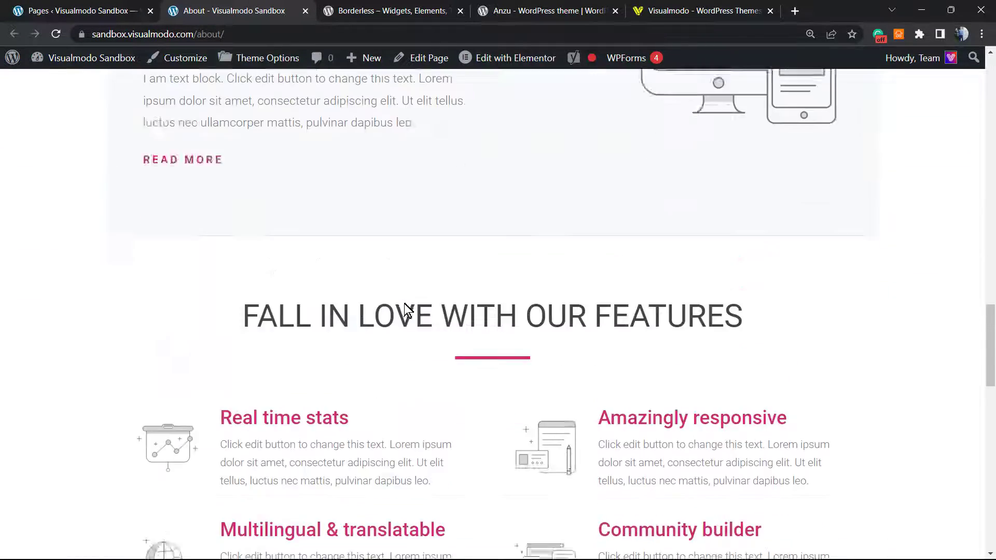
scroll(402, 304, down, 5)
scroll(395, 301, up, 20)
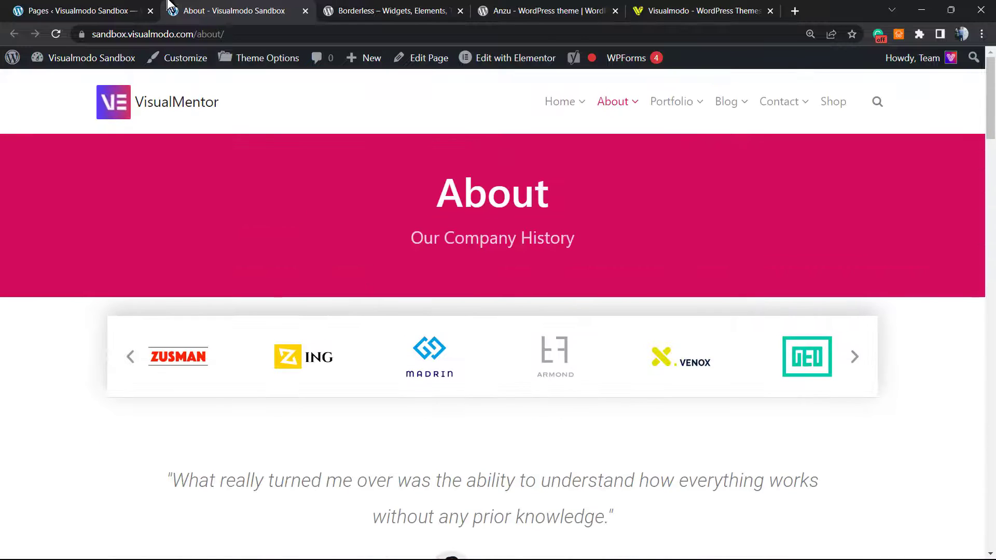
Check the About page's Elementor editing option, then come back to the Pages list
click(159, 8)
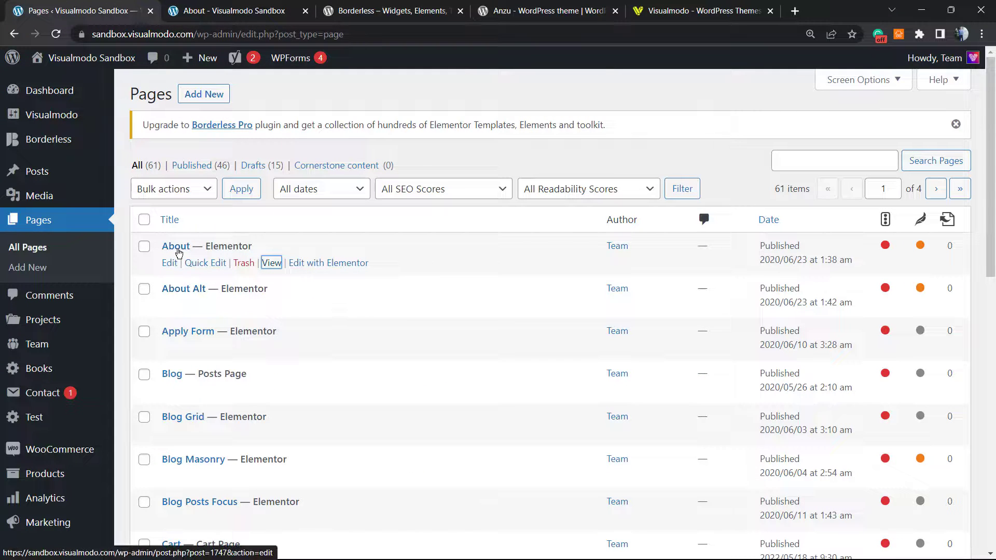
click(329, 263)
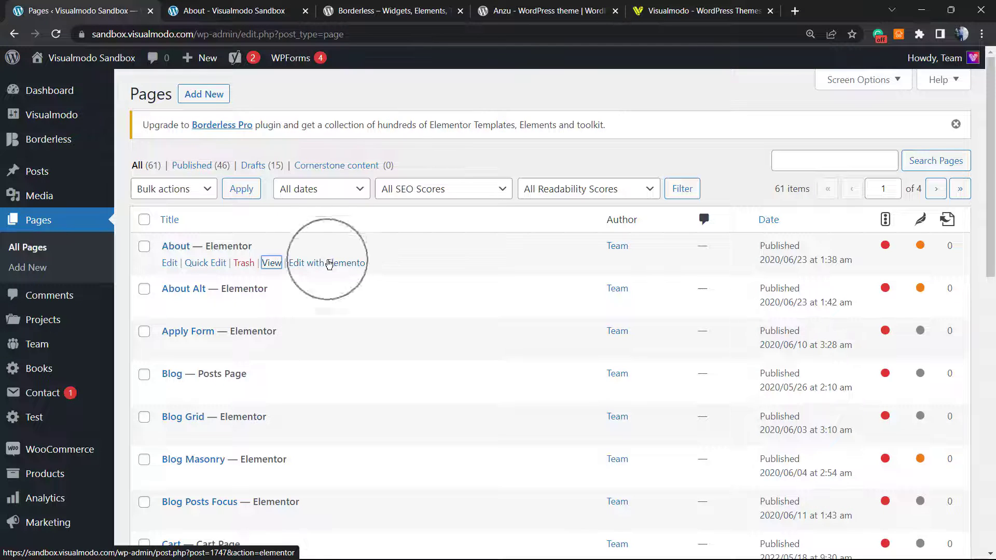
click(220, 5)
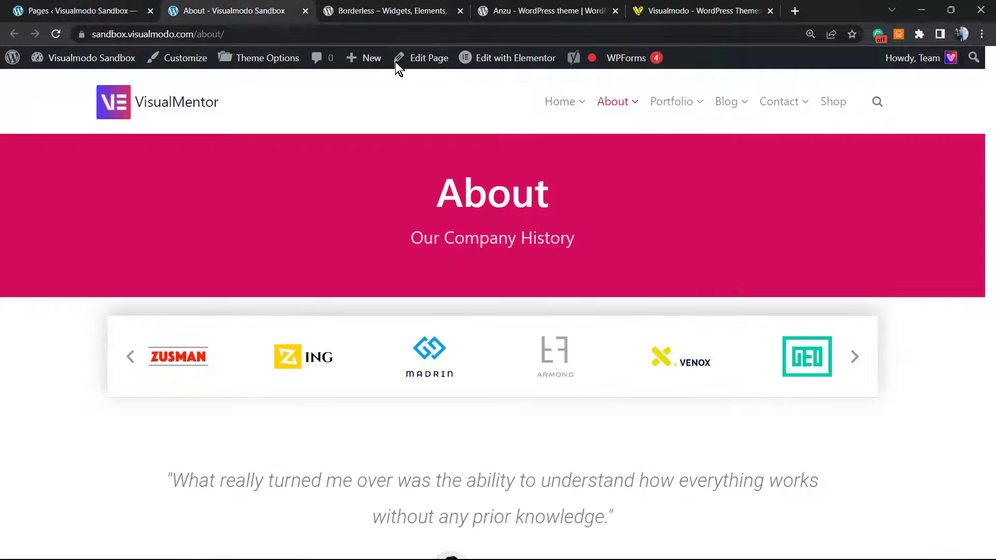
click(496, 60)
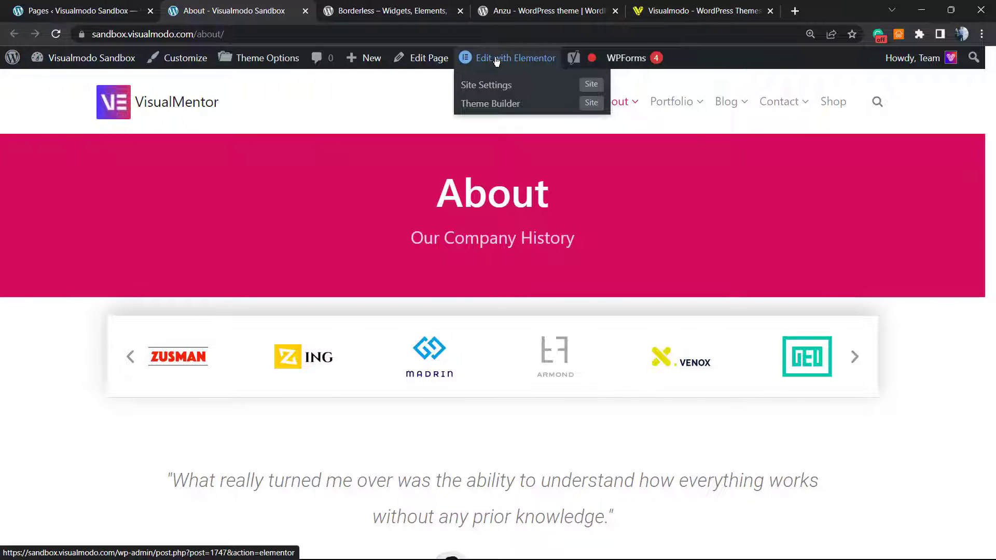
click(127, 8)
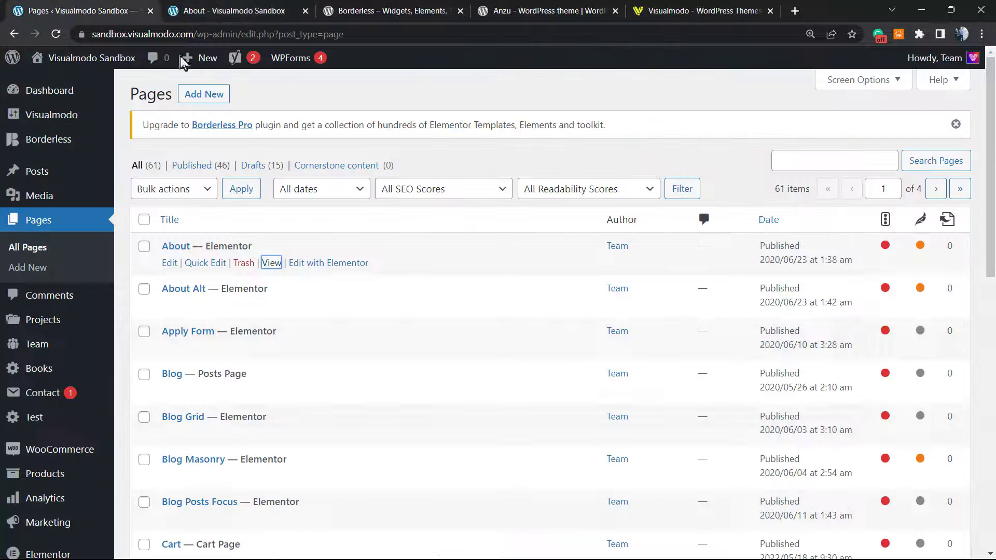
Edit the About page and launch it with Edit with Elementor
click(176, 246)
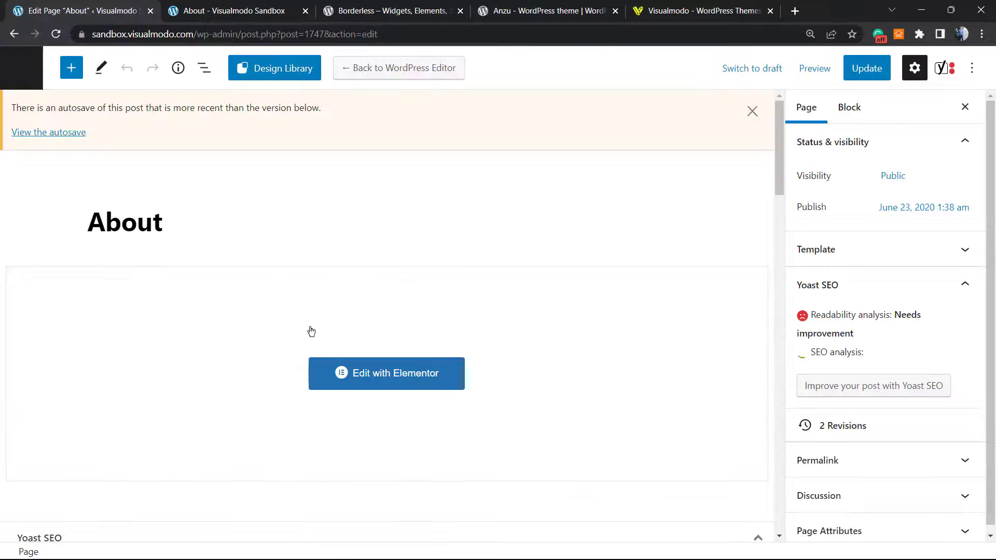
click(379, 375)
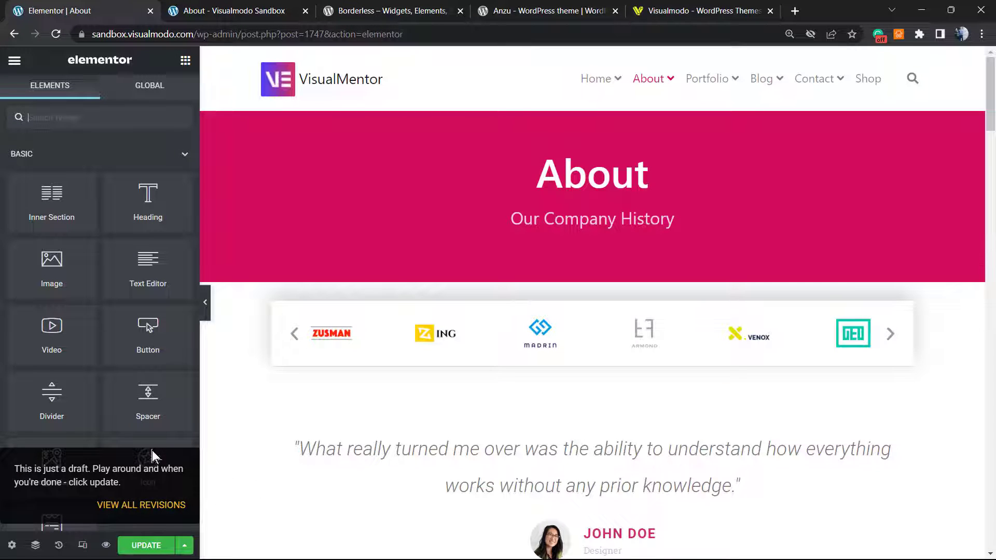
Delete the empty section below the Make a Beautiful Website banner and drop an Icon widget there
scroll(501, 260, down, 12)
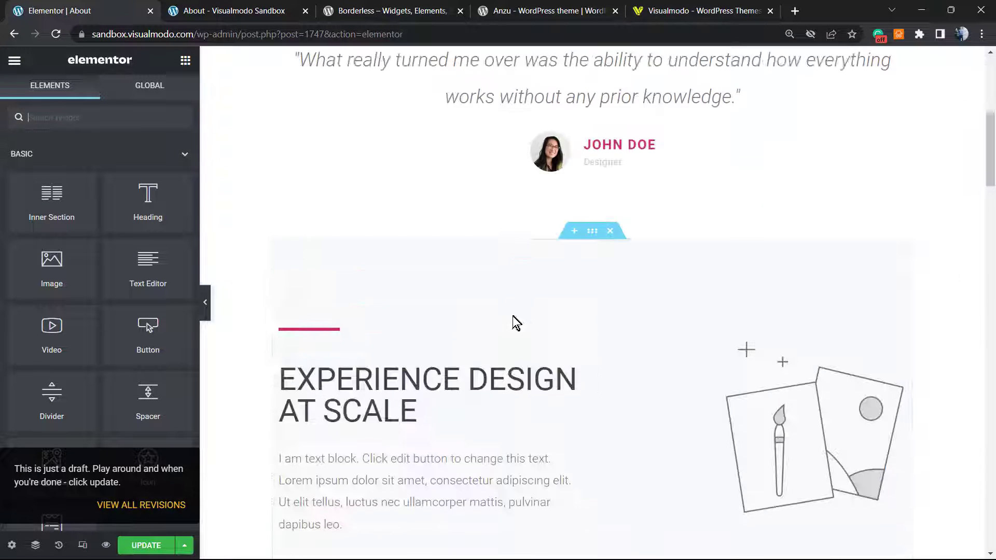
scroll(492, 375, down, 20)
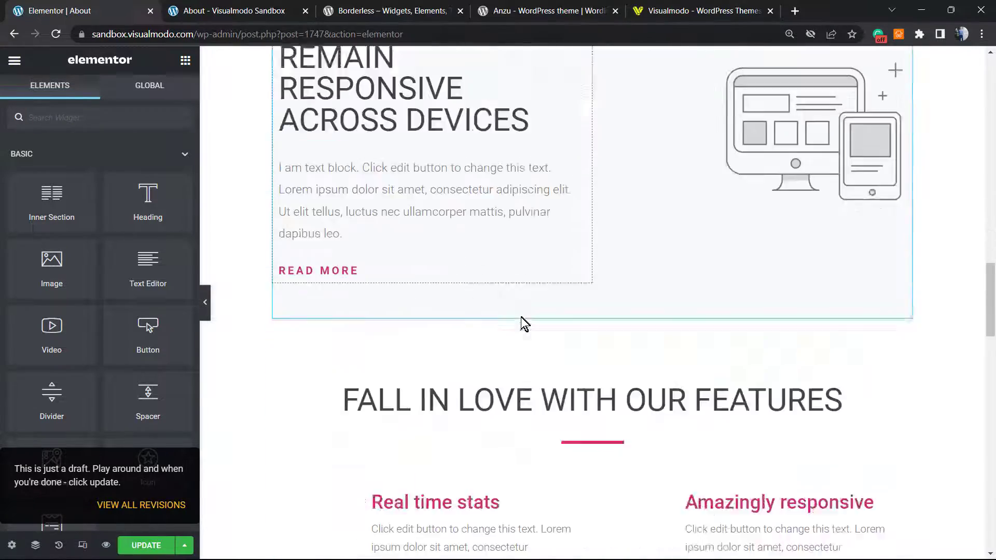
scroll(596, 300, down, 10)
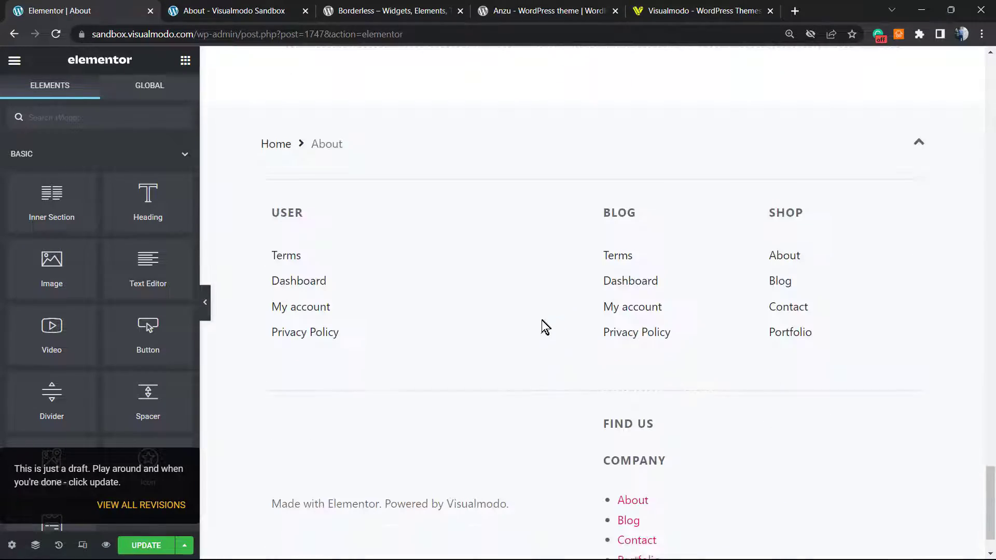
scroll(540, 327, up, 8)
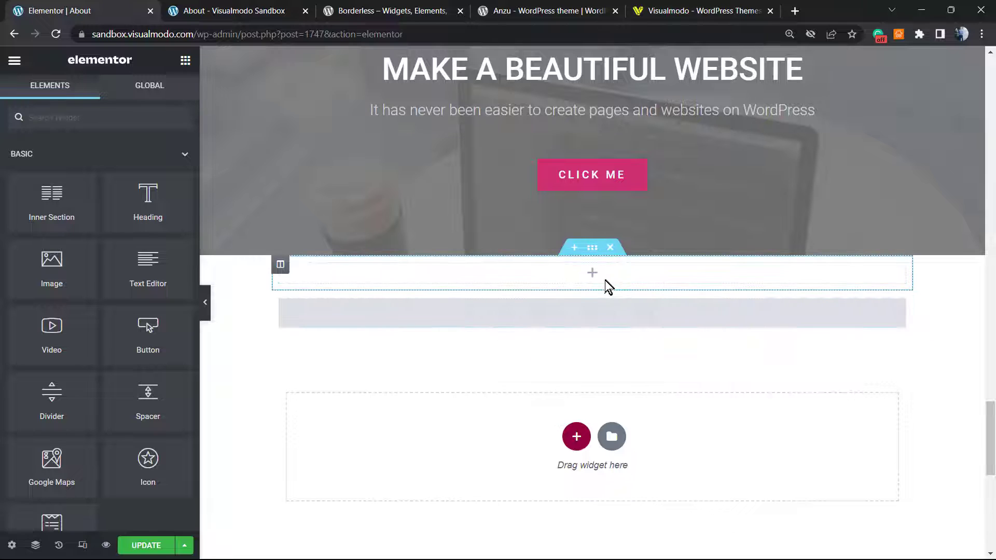
click(610, 283)
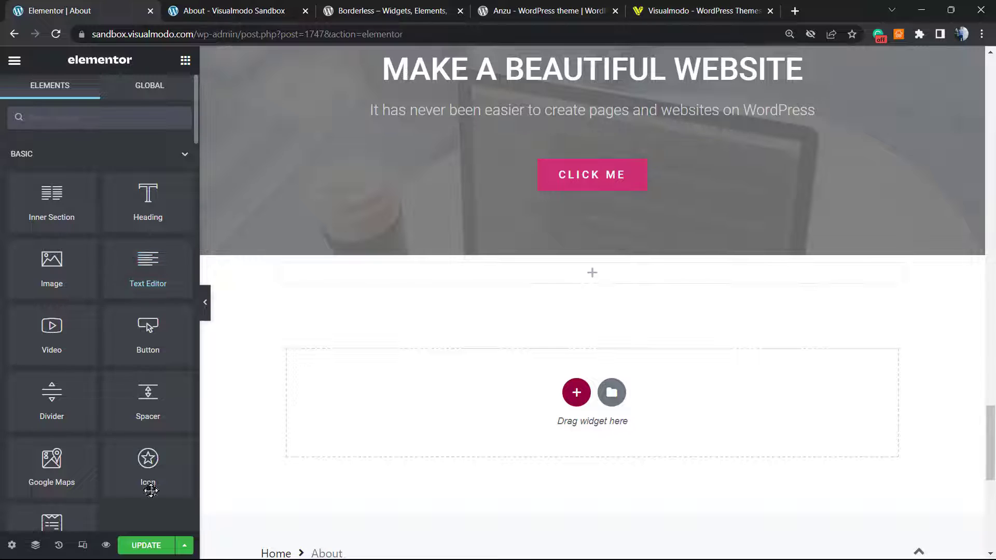
click(98, 227)
drag(186, 456, 607, 281)
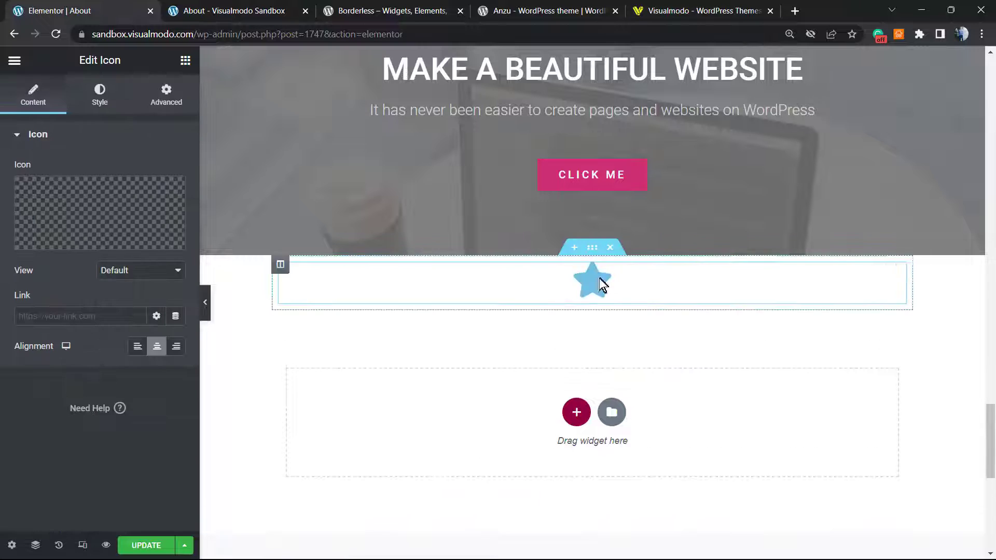
Add a two-column section with an Icon widget in its left column, deleting the standalone star section
click(574, 414)
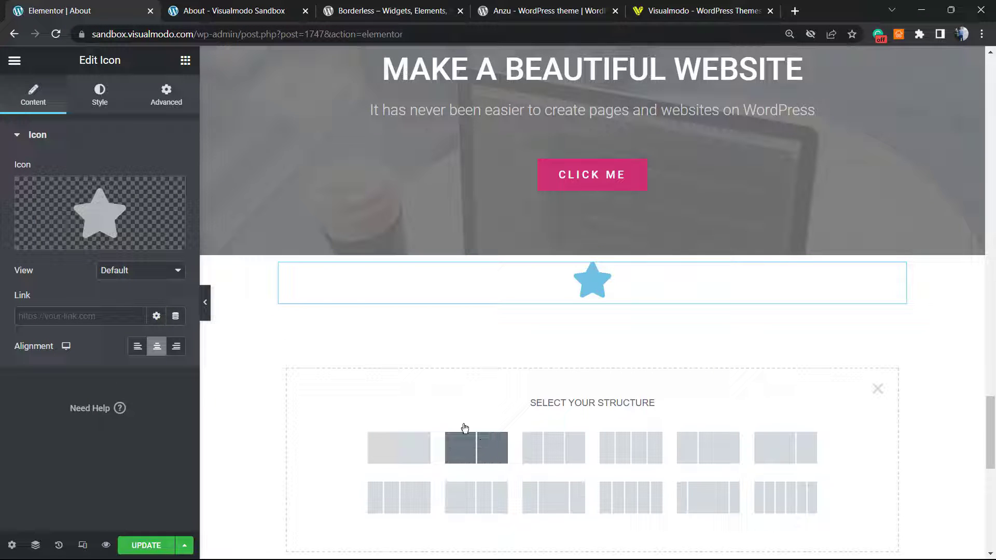
click(476, 447)
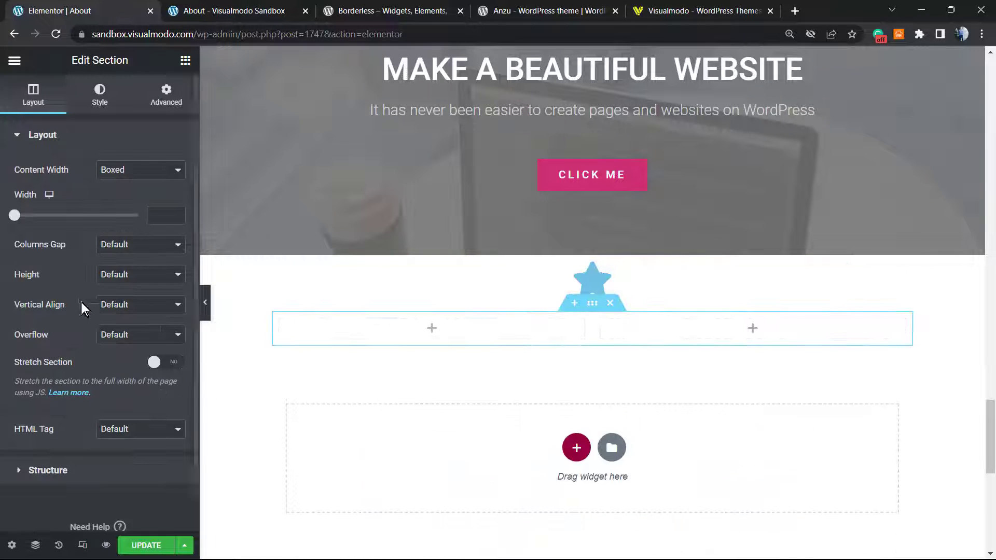
click(15, 60)
click(14, 61)
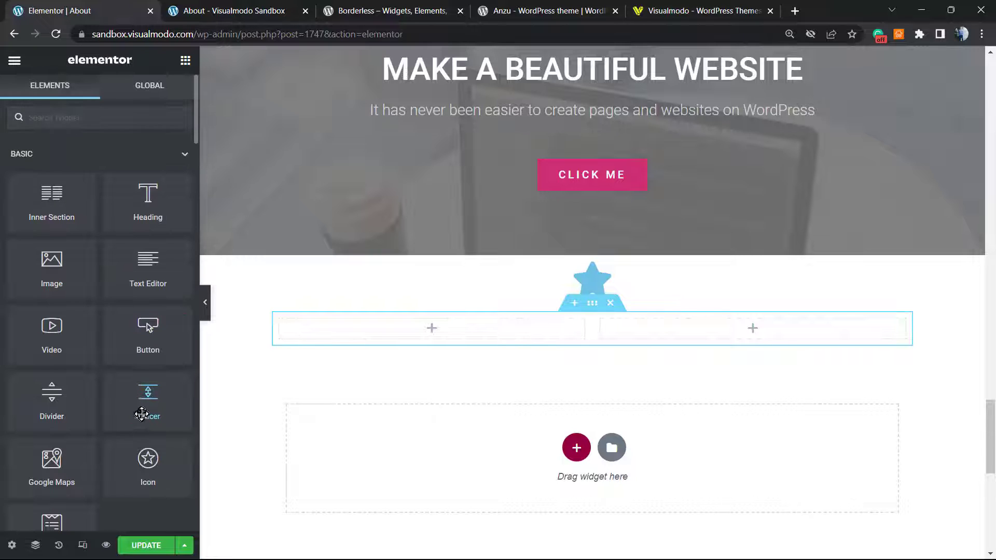
drag(155, 457, 471, 359)
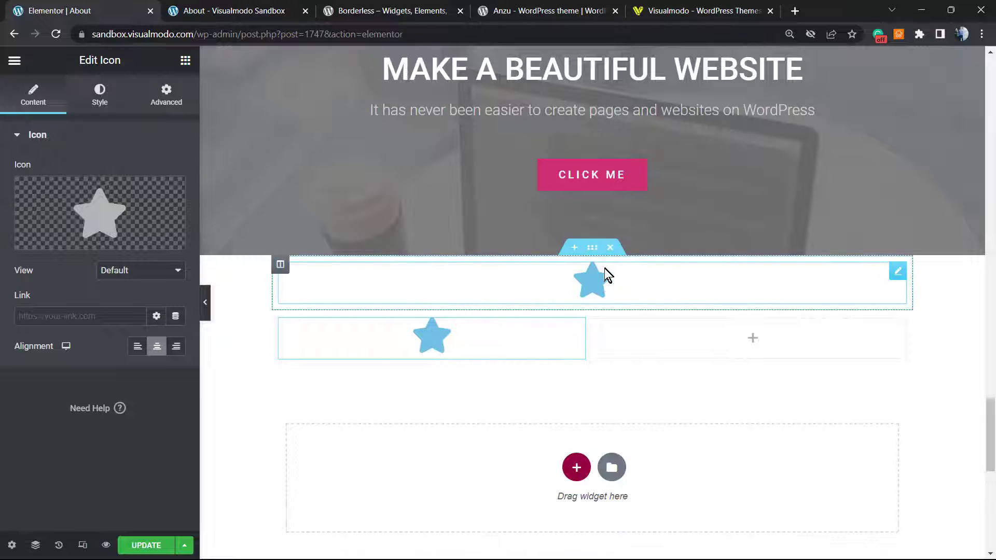
click(611, 248)
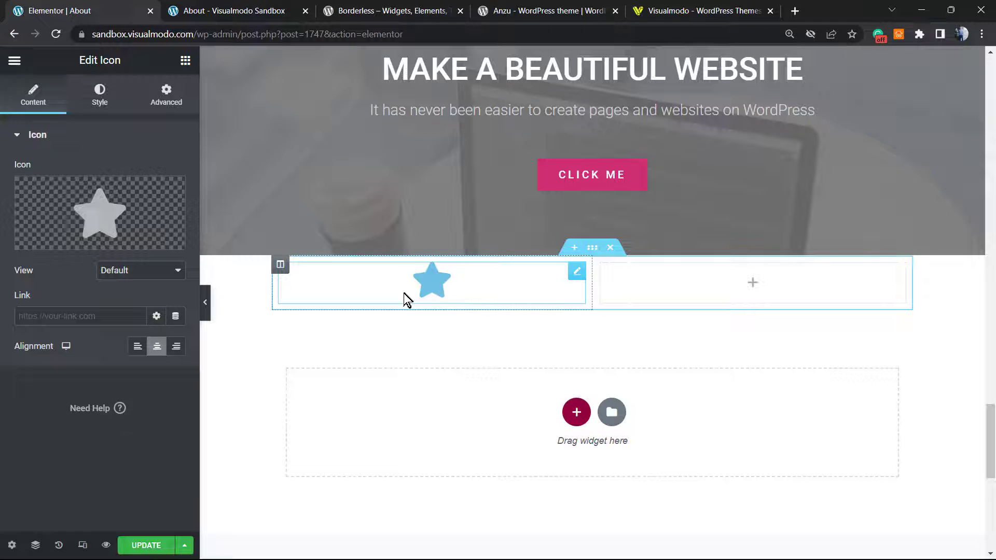
mouse_move(104, 213)
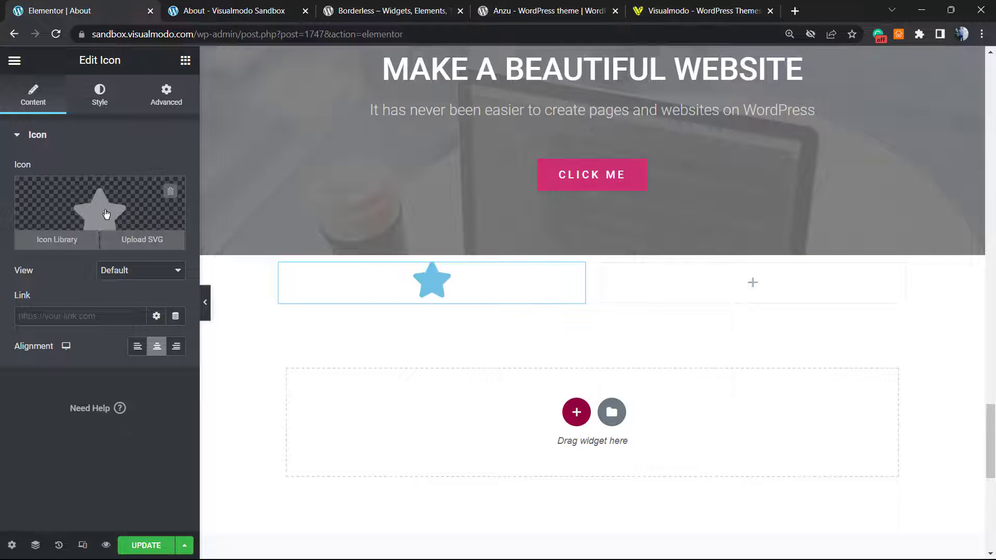
Open the widget's Icon Library and browse the available icons
click(103, 212)
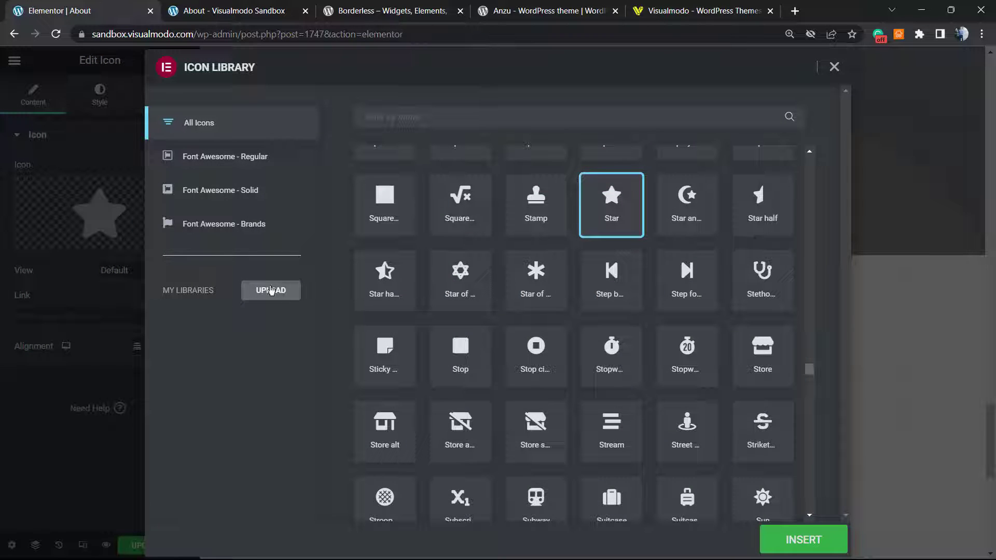
click(270, 290)
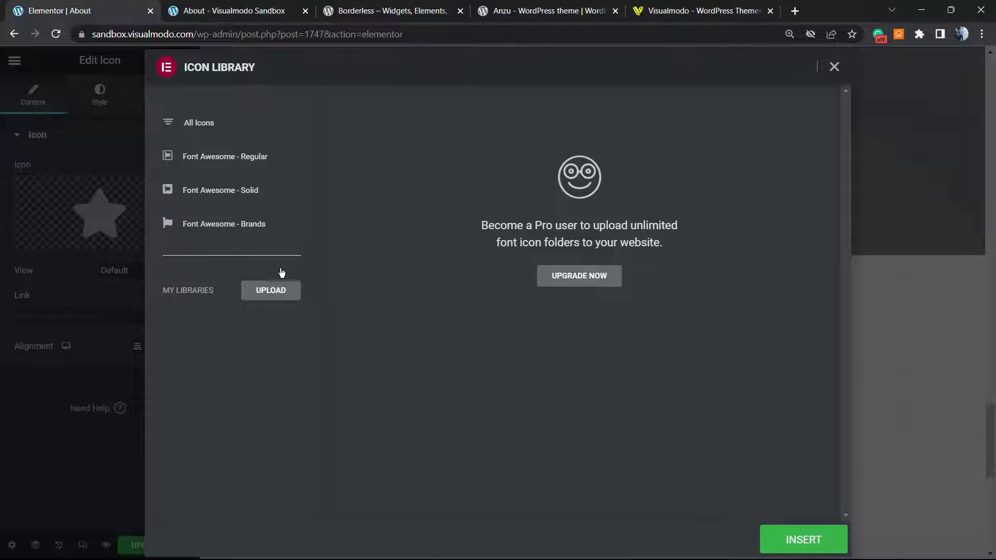
click(214, 128)
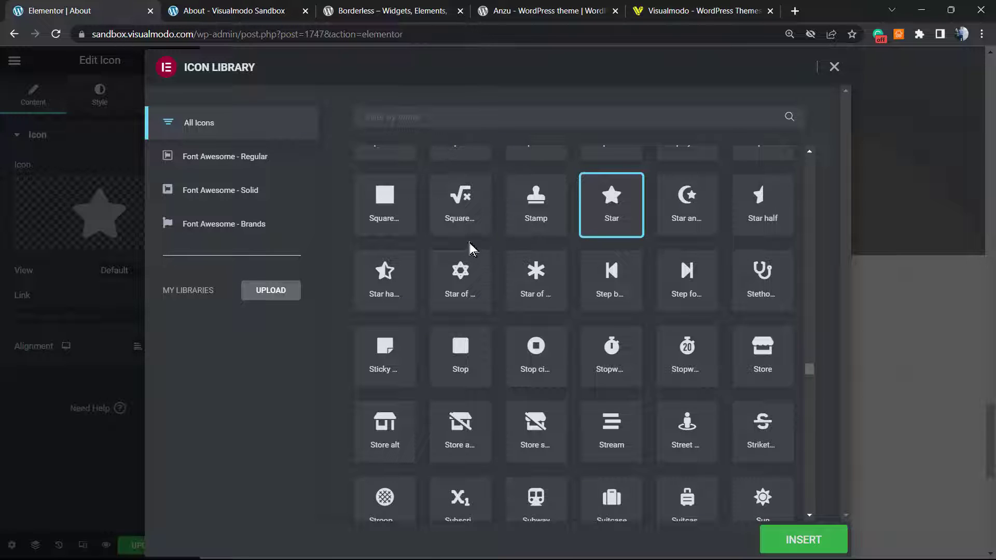
scroll(680, 307, up, 8)
scroll(512, 269, up, 7)
scroll(512, 269, down, 10)
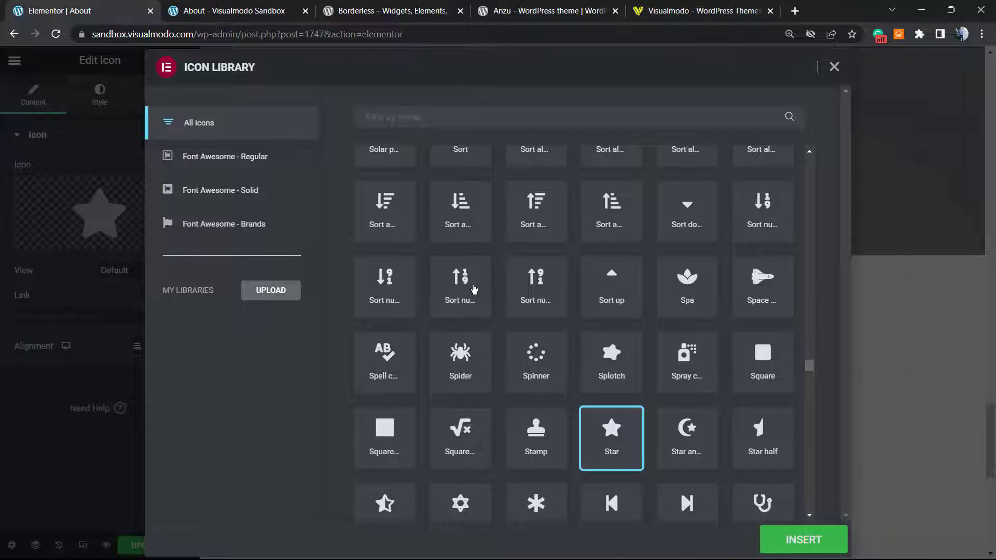
scroll(474, 289, down, 7)
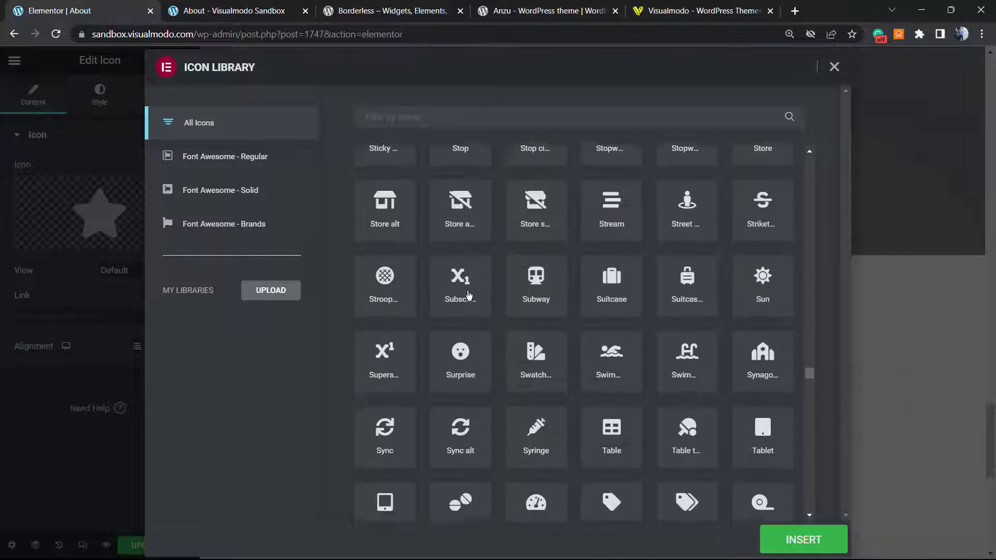
scroll(468, 295, down, 5)
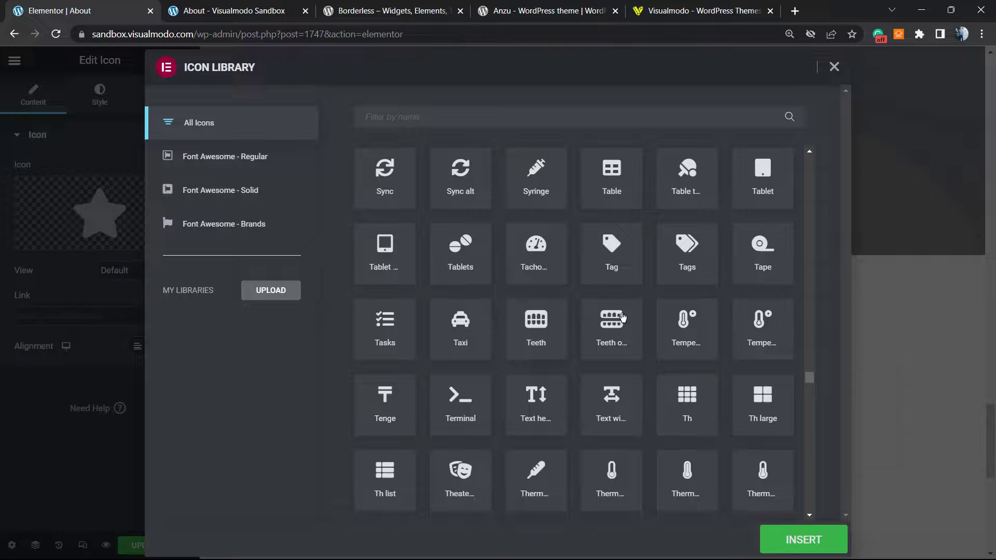
scroll(615, 394, up, 10)
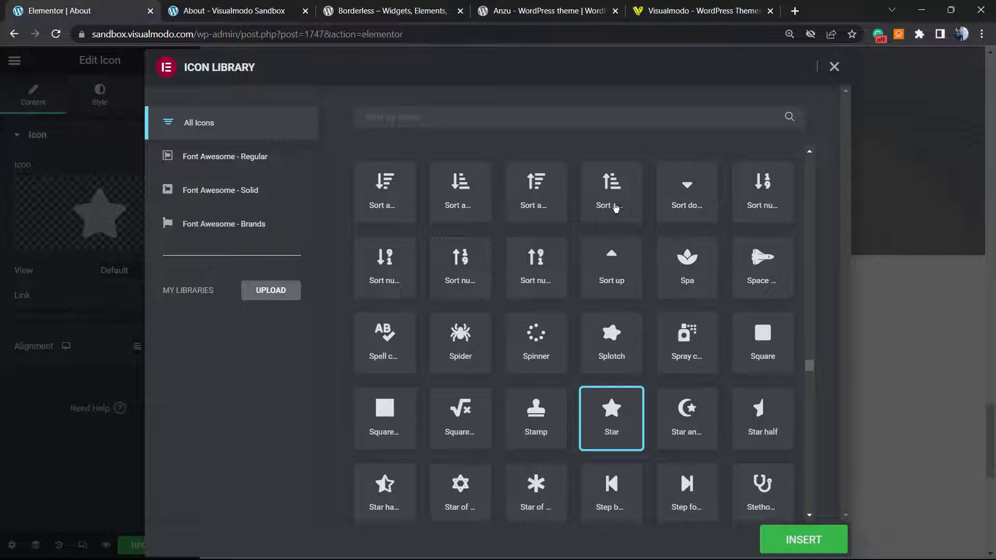
Search the library for 'wi' and insert the Wifi icon
click(445, 118)
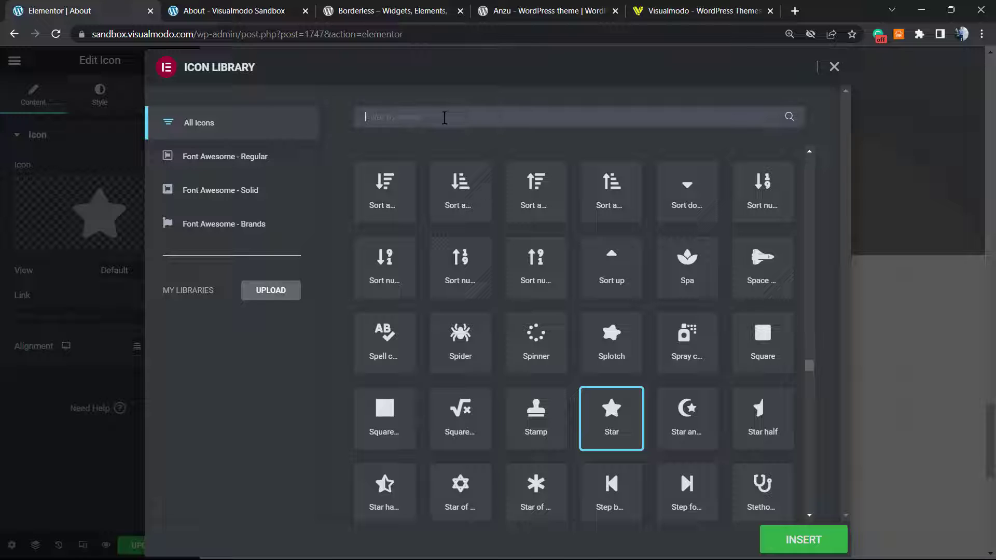
text(wp)
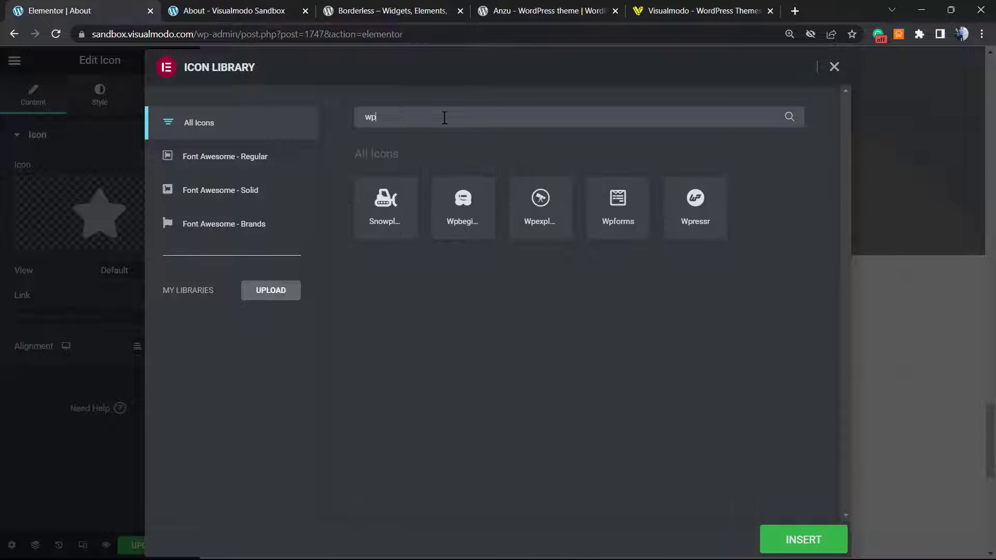
text(es)
key(BackSpace)
key(BackSpace)
key(BackSpace)
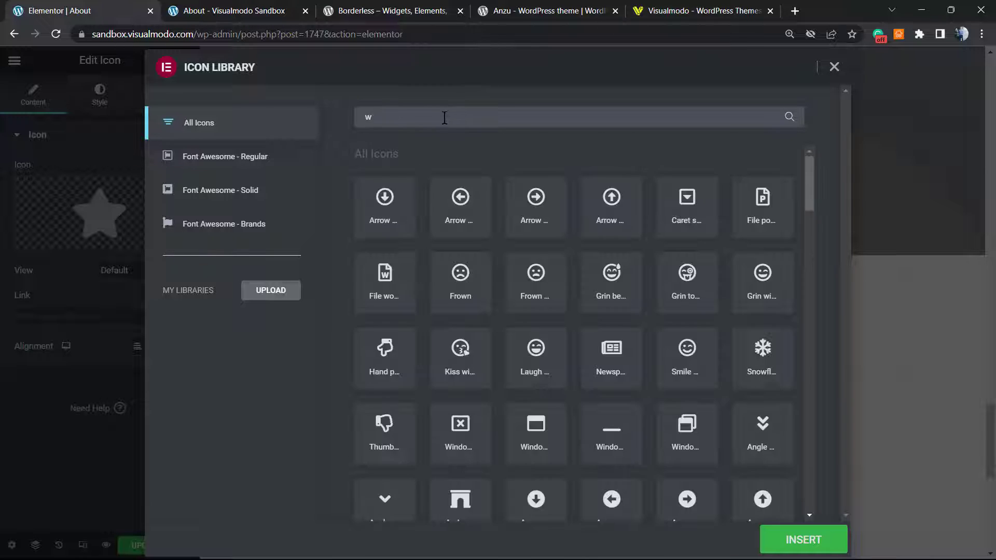
text(o)
key(BackSpace)
text(i)
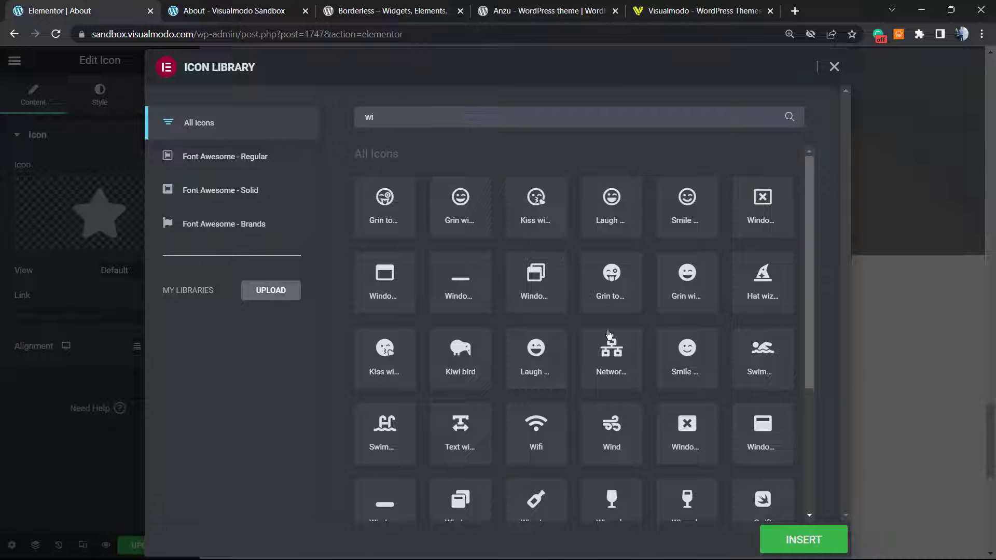
click(550, 441)
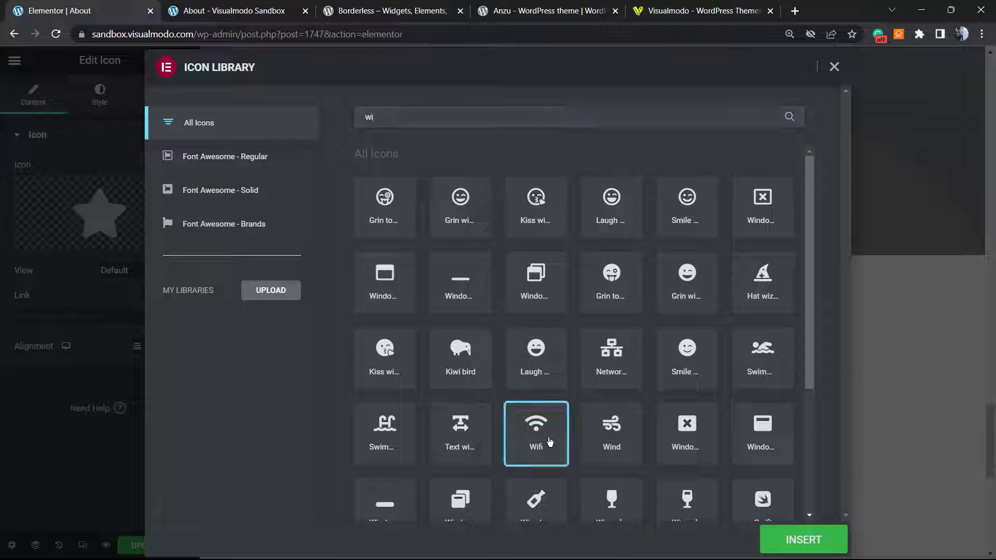
click(817, 543)
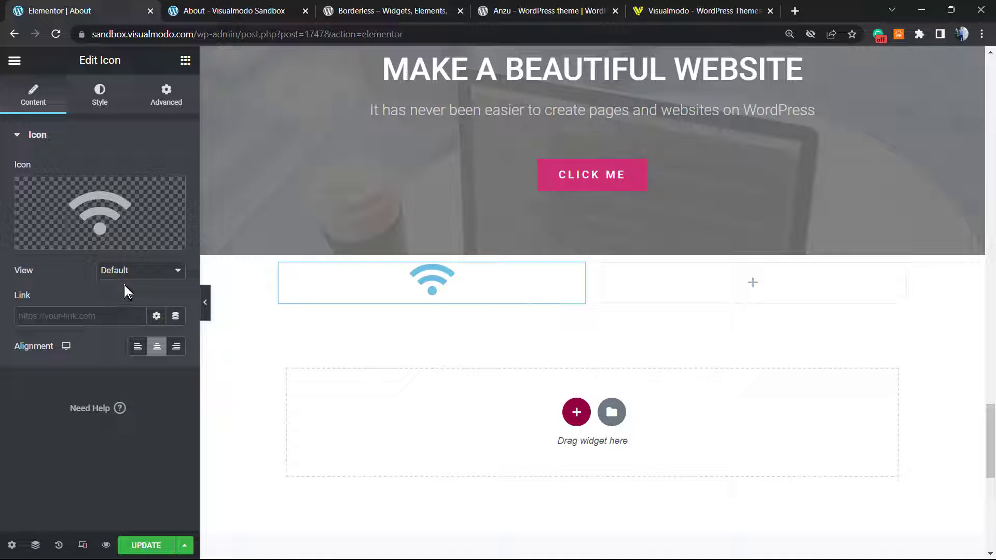
Zoom the editor to 125% and set the icon view to Framed with a Square shape
key(ctrl+plus)
key(ctrl+plus)
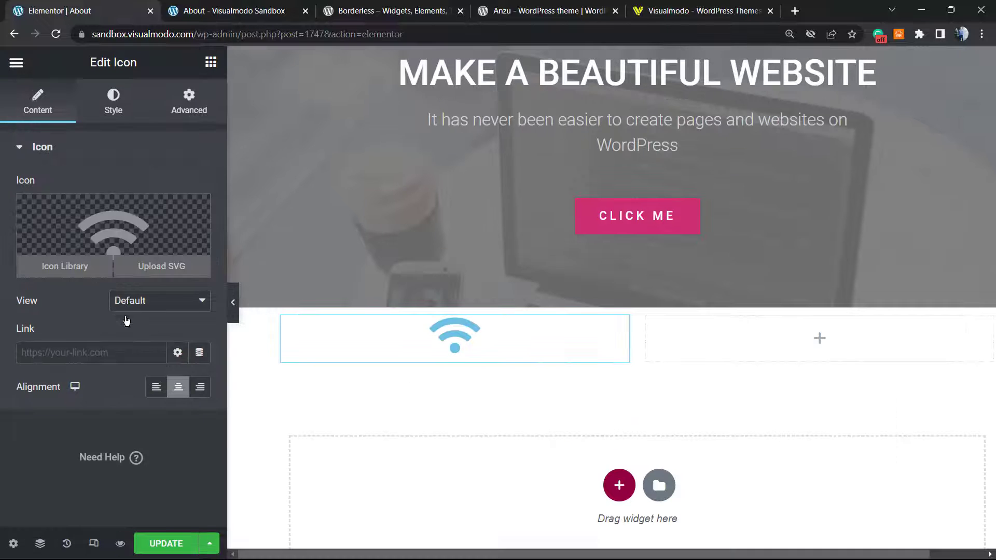
click(152, 306)
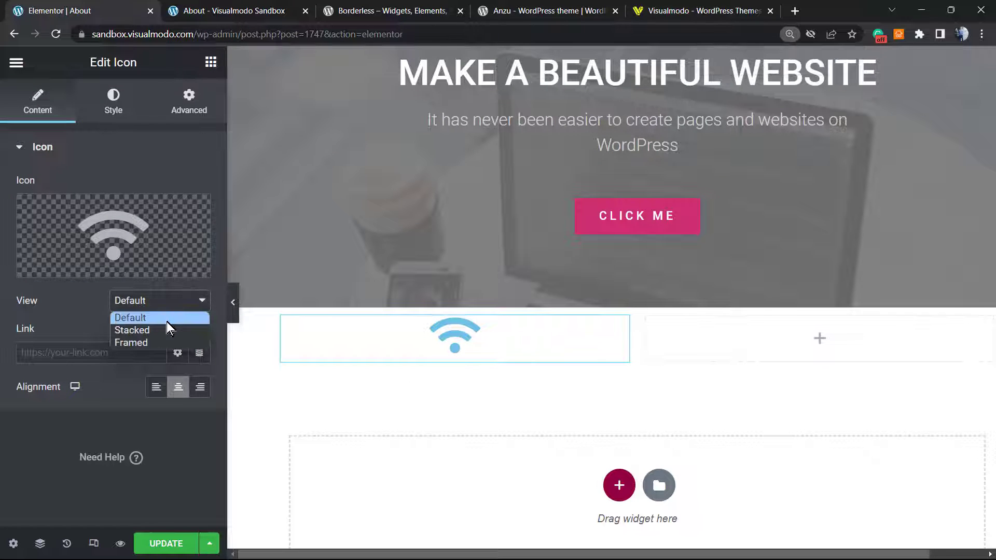
click(173, 327)
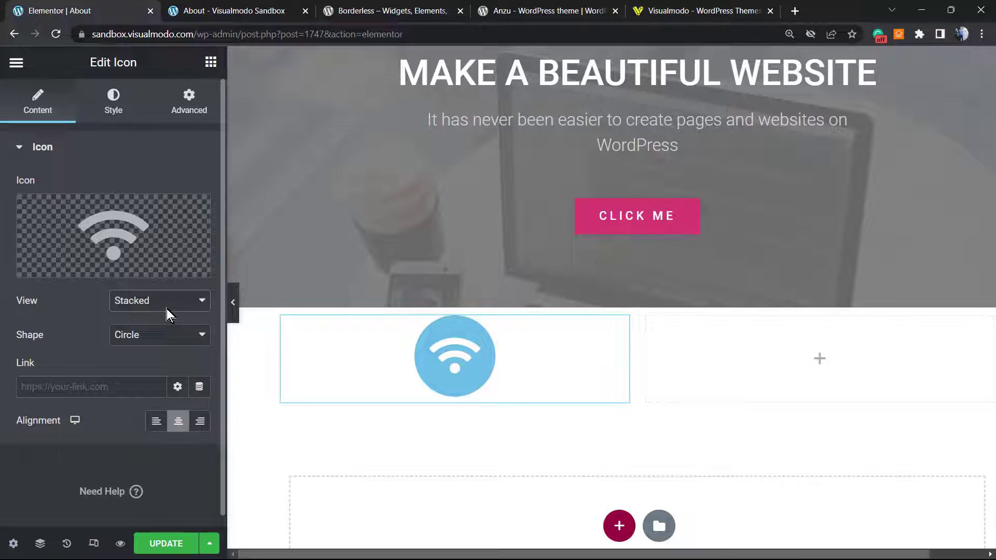
click(167, 309)
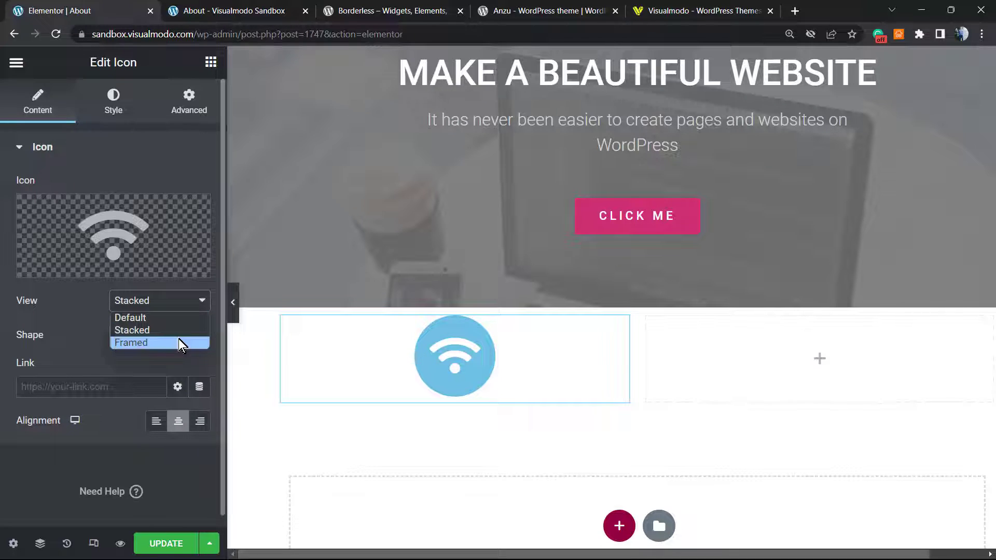
click(178, 342)
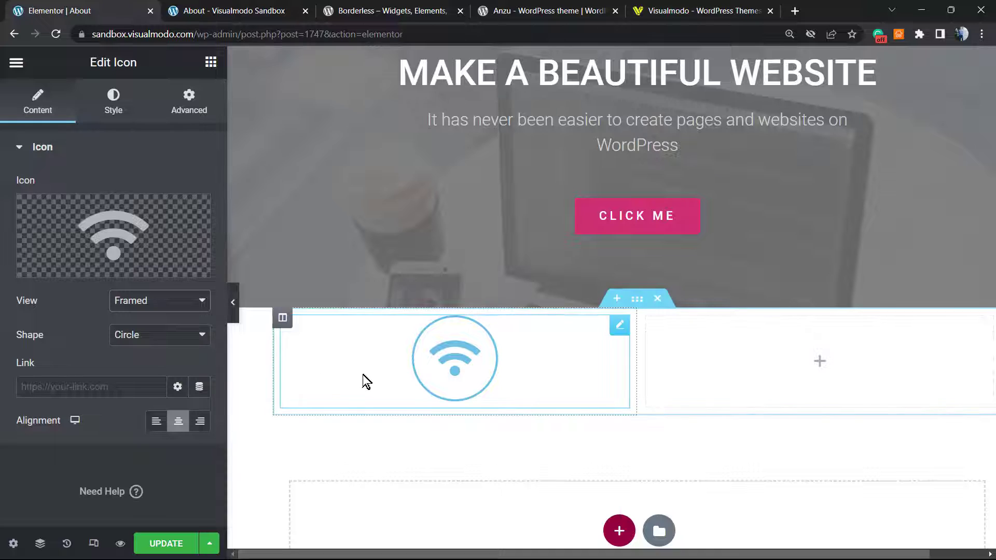
click(166, 339)
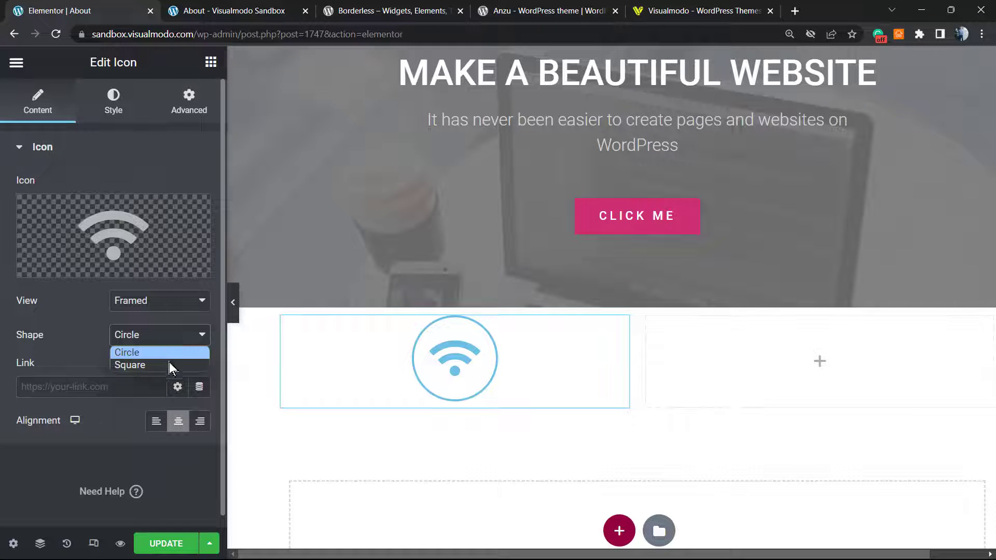
click(171, 367)
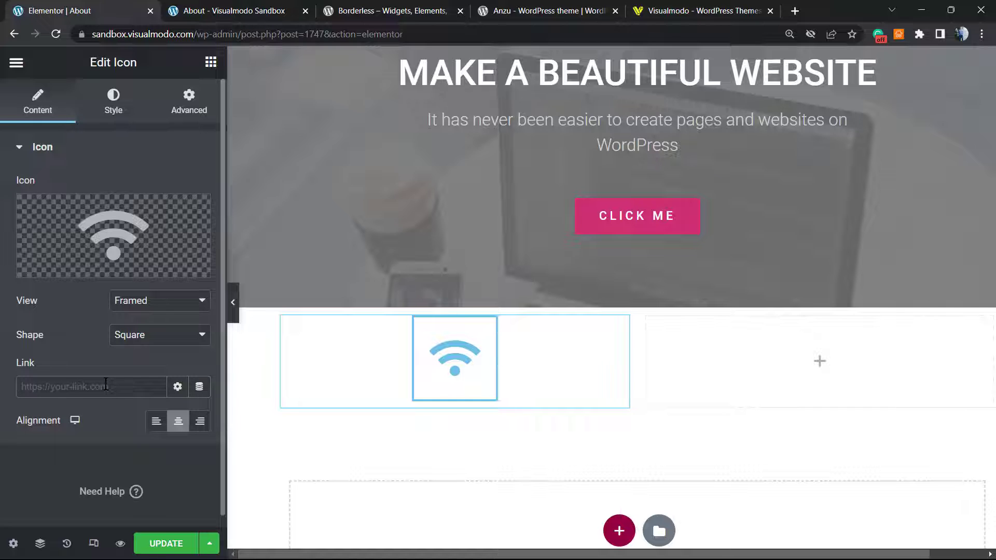
Copy the visualmodo.com address from another tab and paste it as the icon's link
click(404, 7)
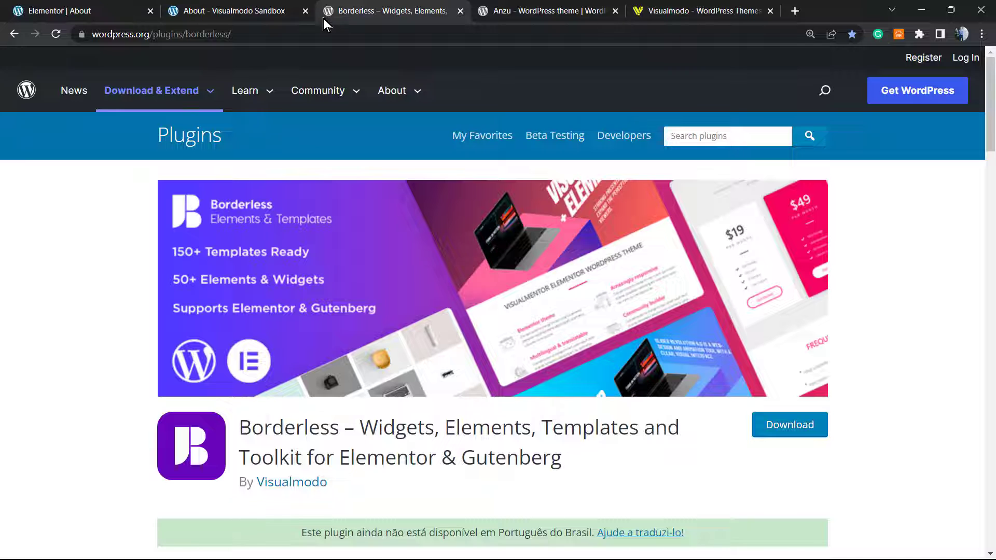
click(171, 34)
click(117, 7)
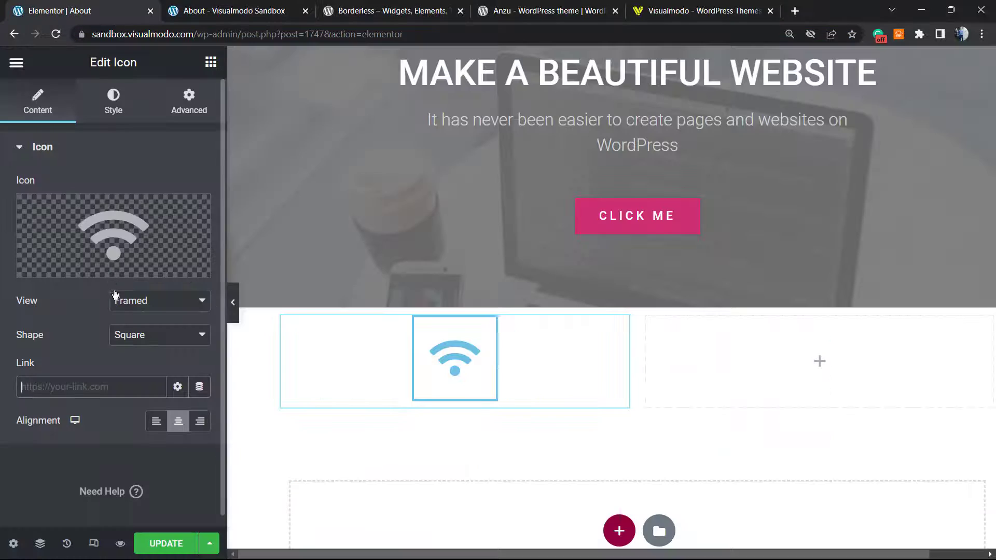
click(669, 10)
click(398, 36)
key(ctrl+c)
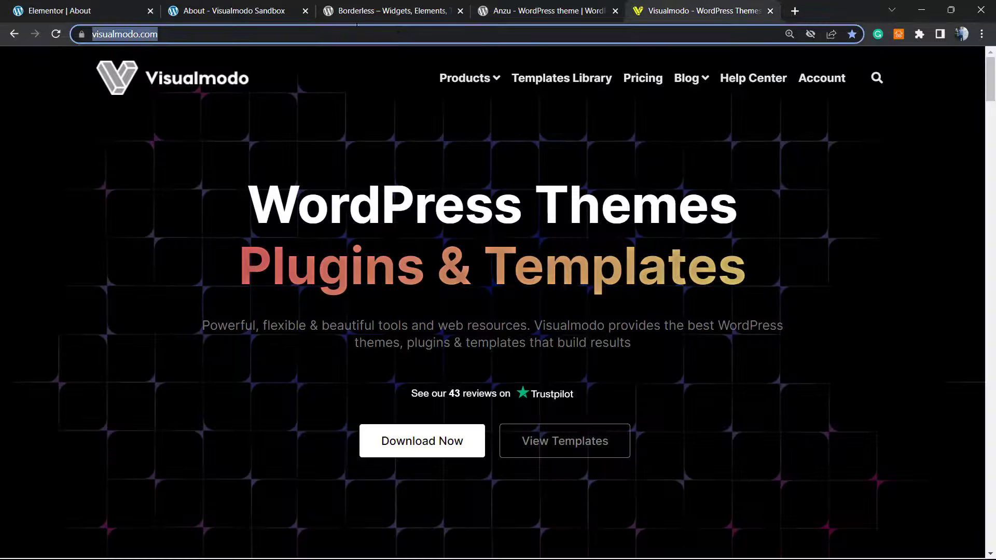
click(165, 5)
click(83, 11)
click(120, 388)
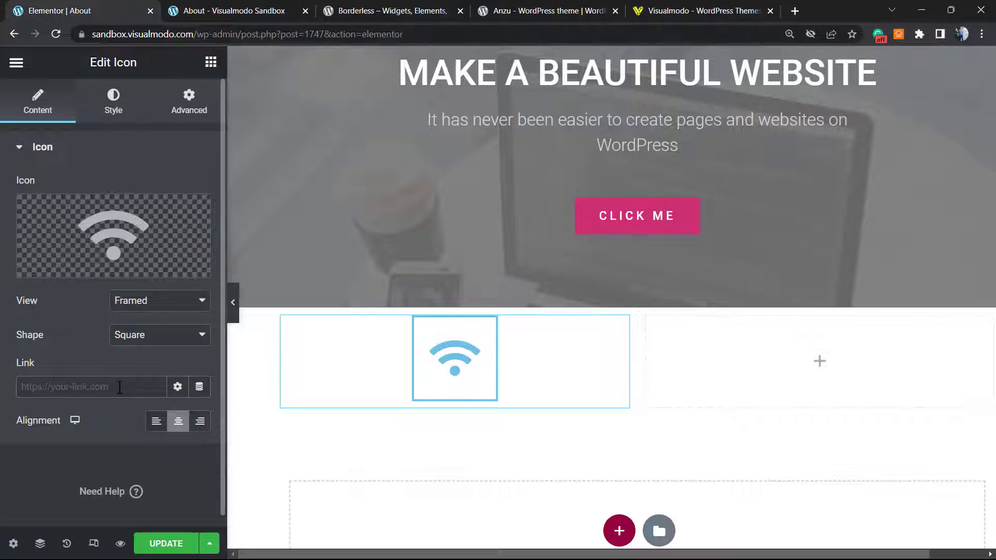
key(ctrl+v)
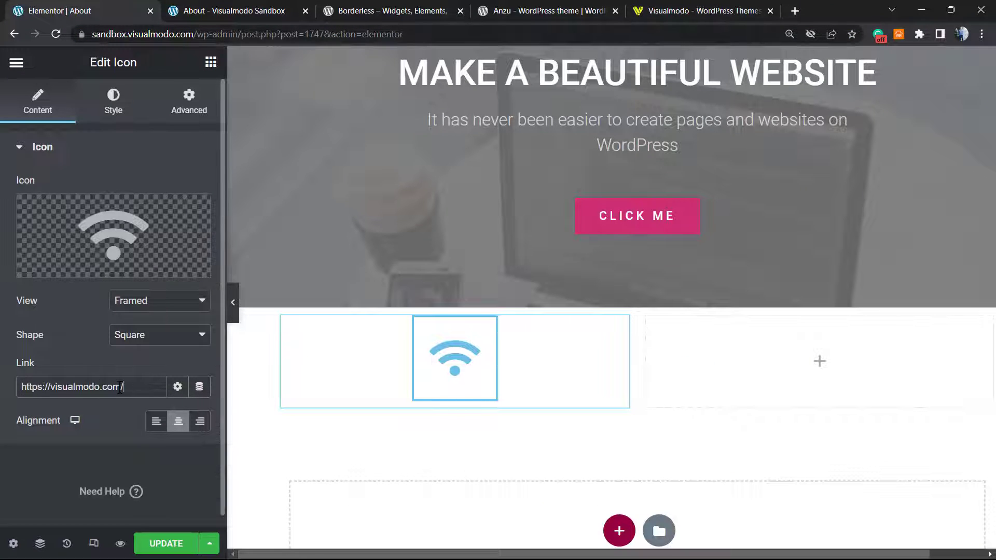
Make the link open in a new window and leave the icon aligned Center after trying left and right
click(177, 388)
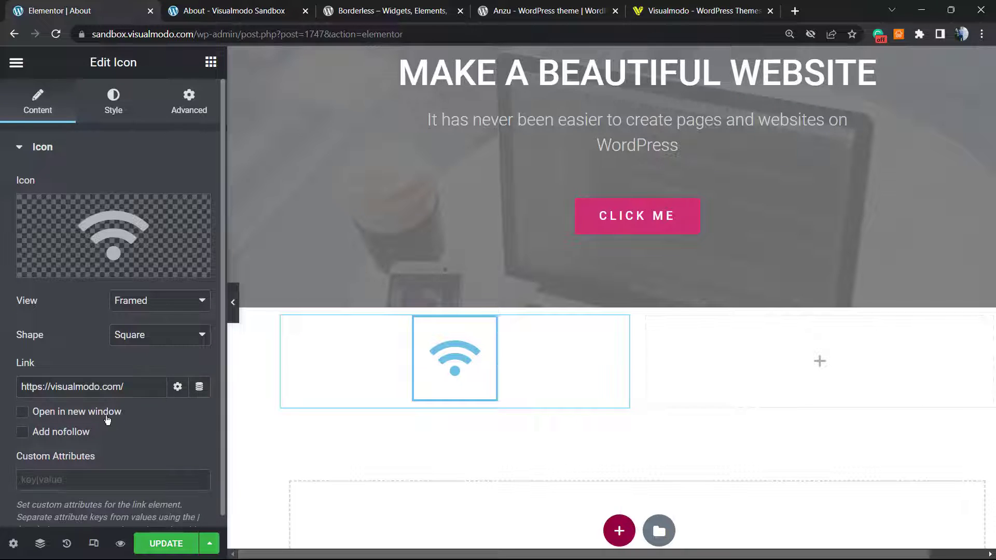
click(72, 413)
scroll(126, 434, down, 2)
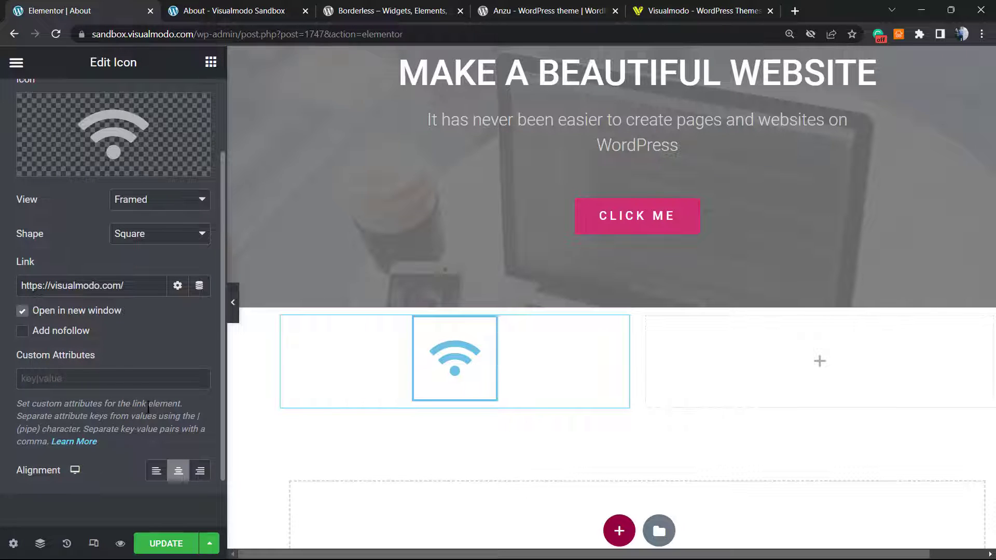
click(155, 471)
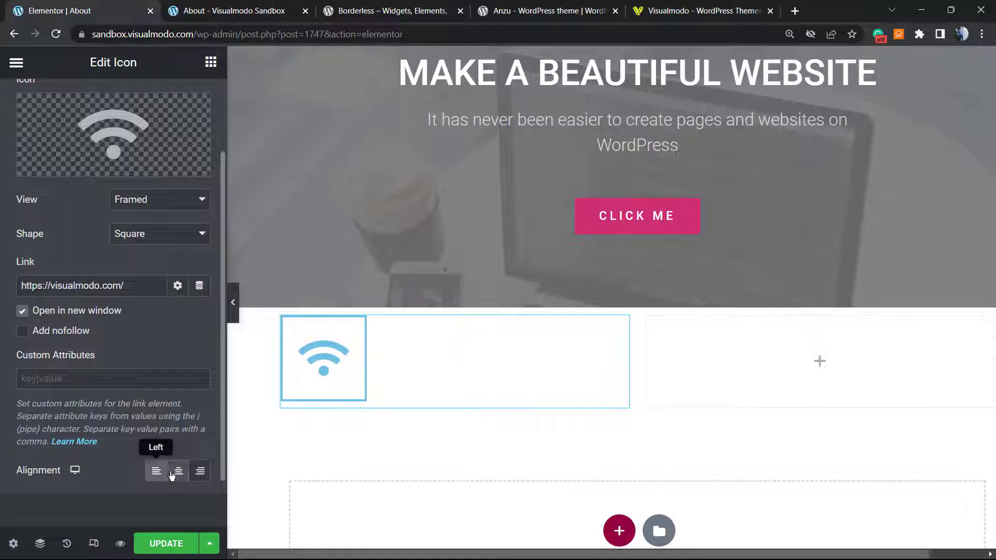
click(178, 471)
click(201, 472)
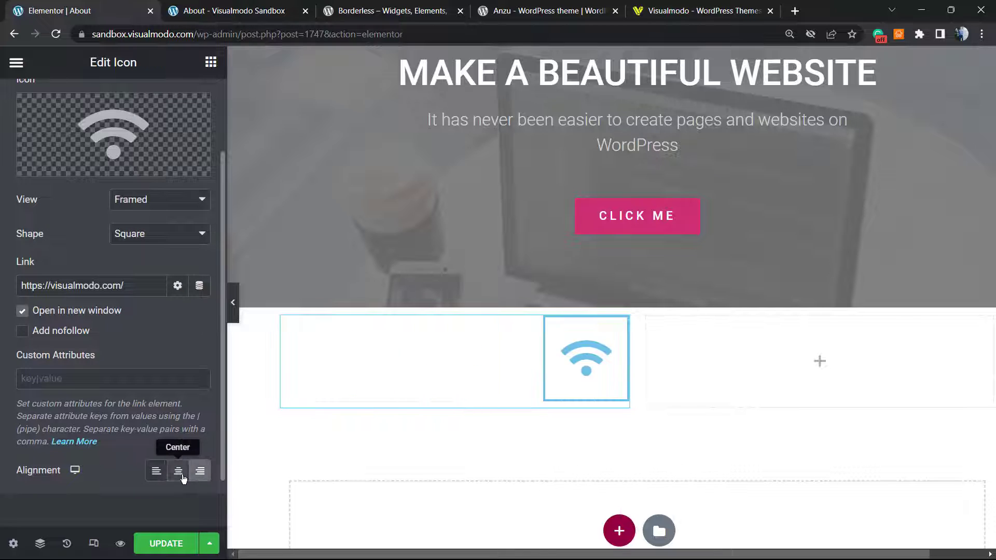
click(178, 471)
click(155, 471)
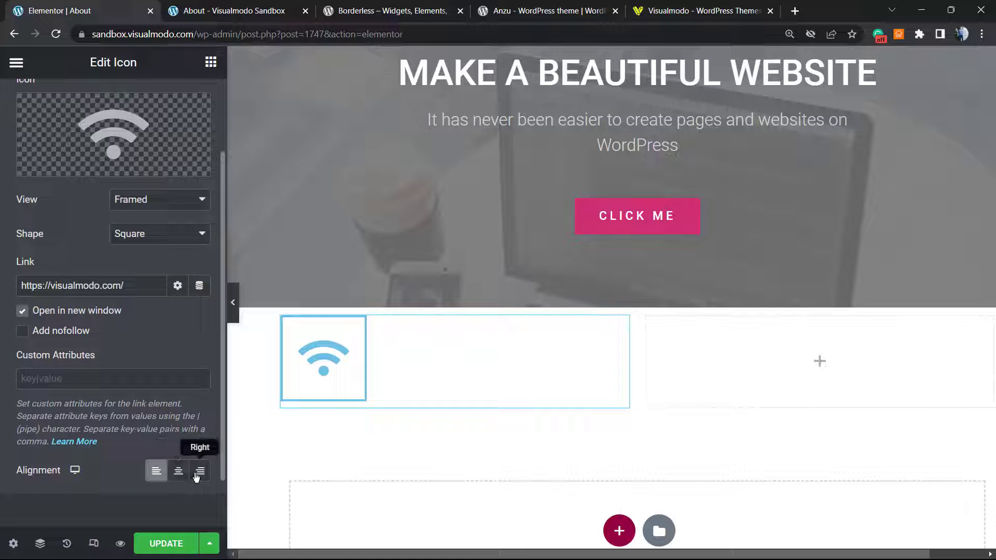
click(199, 471)
click(178, 471)
scroll(145, 367, up, 2)
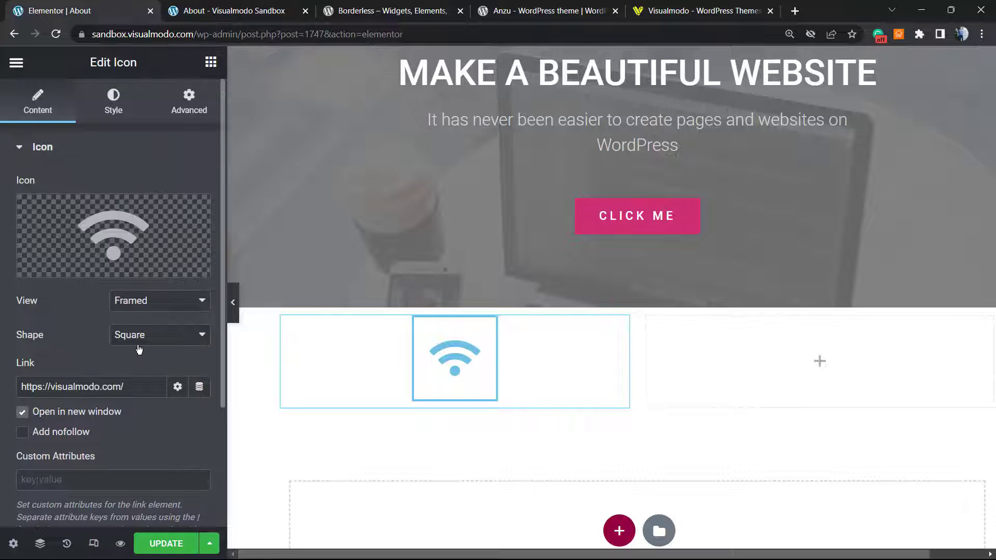
Set the icon's Primary Color to pink (#E46EC9) in the Style tab
click(109, 107)
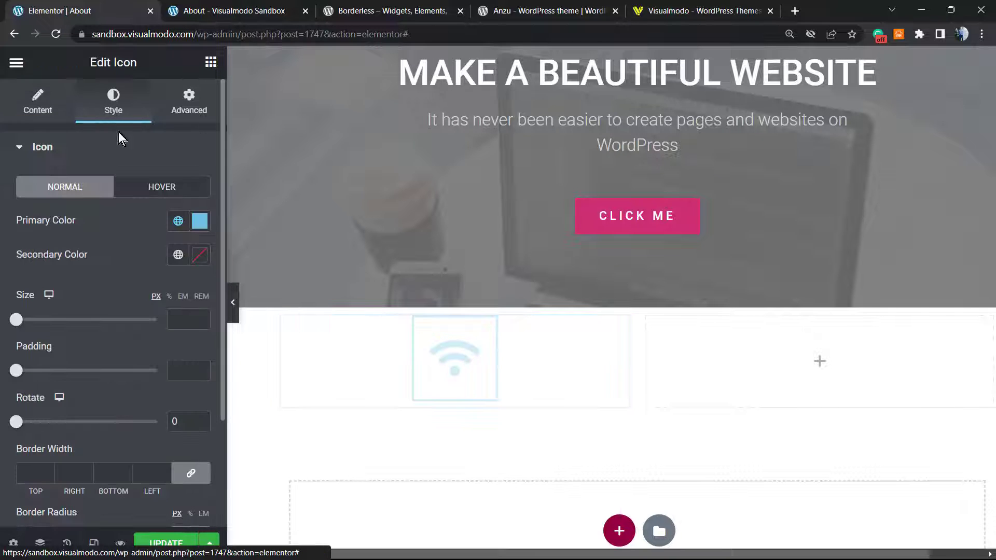
click(197, 230)
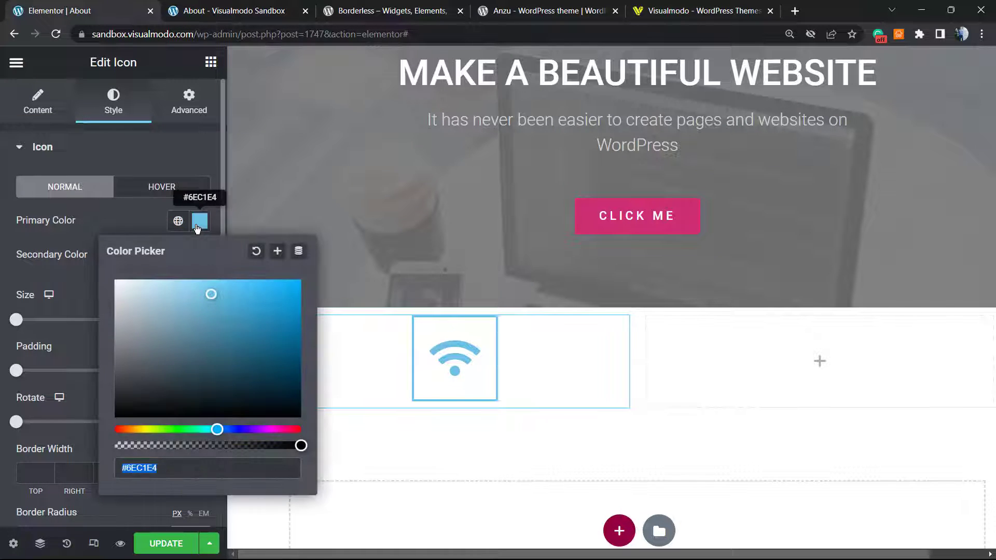
click(277, 431)
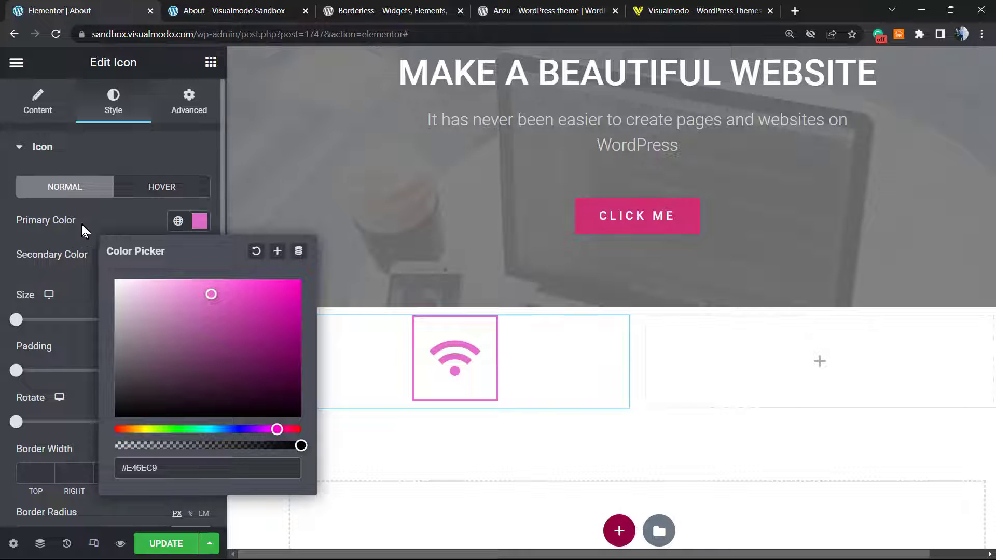
click(95, 220)
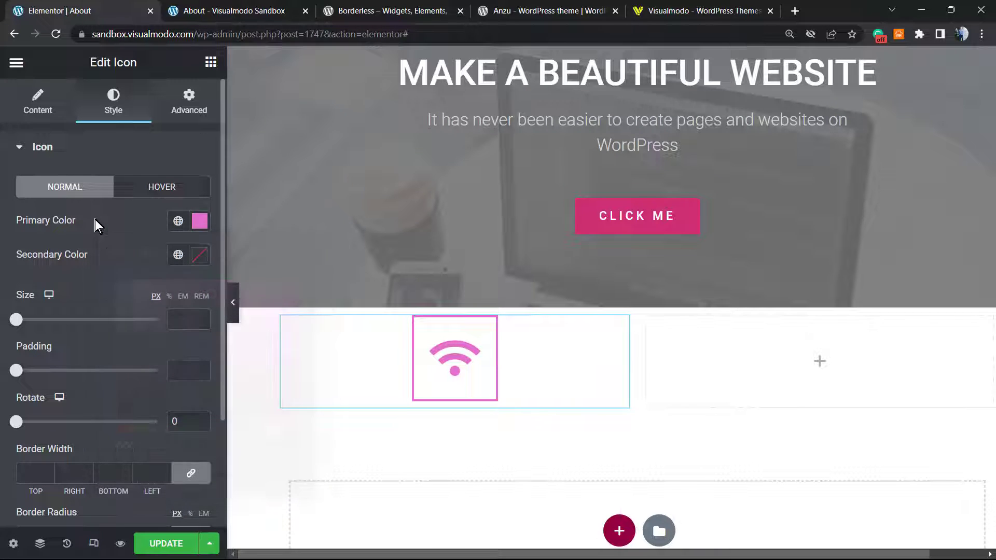
Set the Secondary Color to black and enlarge the icon to 65 px
click(197, 255)
mouse_move(272, 380)
mouse_down()
mouse_move(139, 345)
mouse_move(88, 295)
mouse_move(42, 339)
mouse_move(16, 412)
mouse_move(237, 391)
mouse_move(249, 402)
mouse_move(243, 465)
mouse_up()
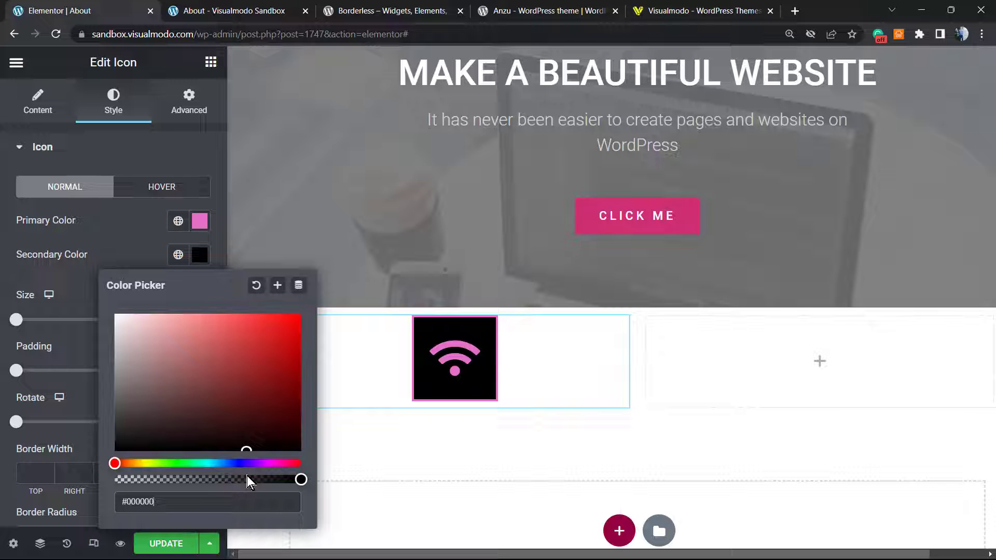
mouse_move(247, 475)
mouse_down()
mouse_move(344, 491)
mouse_move(126, 246)
mouse_up()
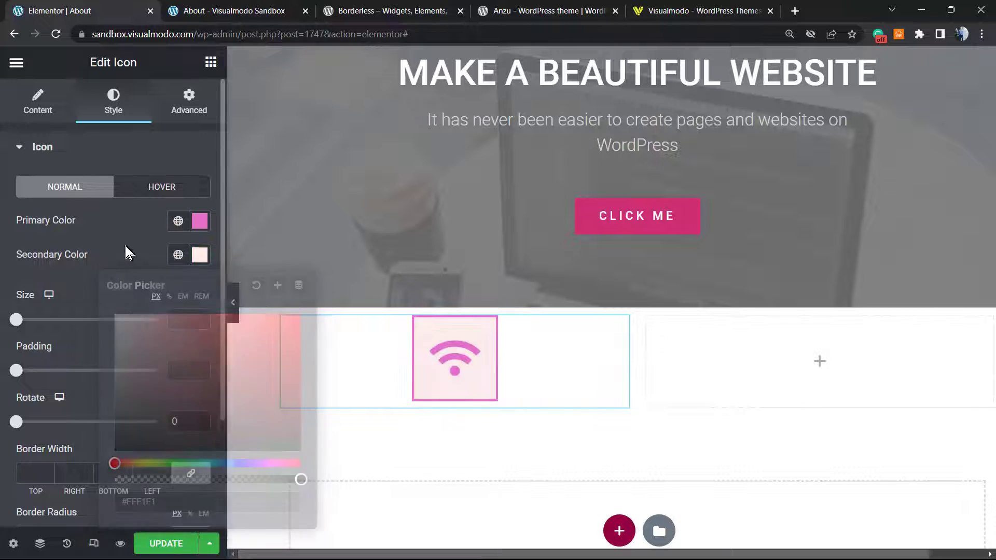
click(200, 254)
click(237, 425)
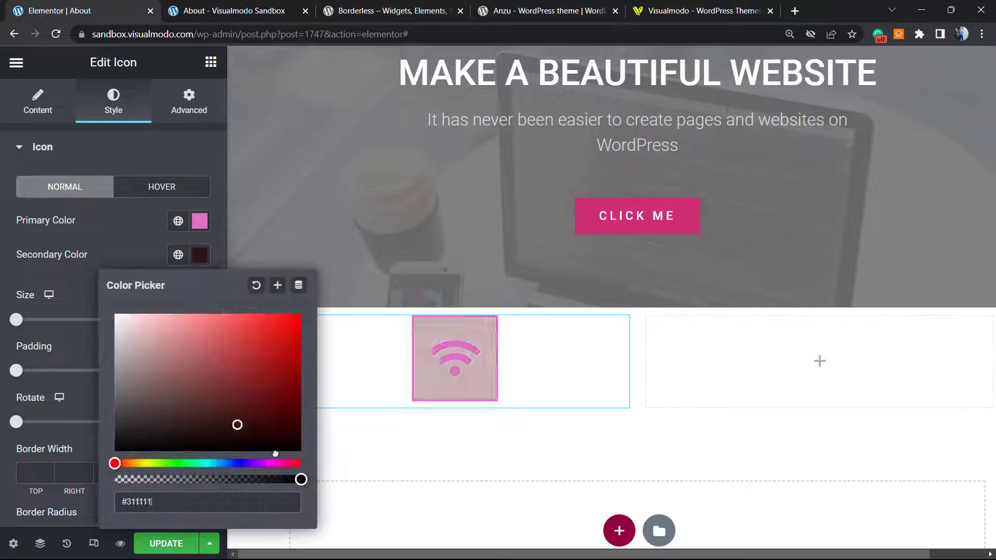
drag(275, 454, 302, 478)
click(88, 294)
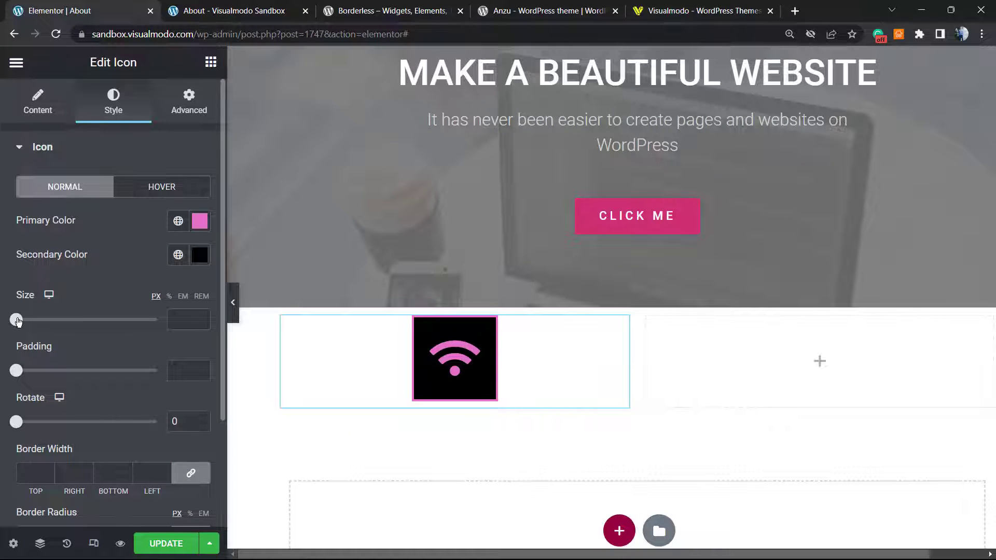
drag(18, 322, 52, 392)
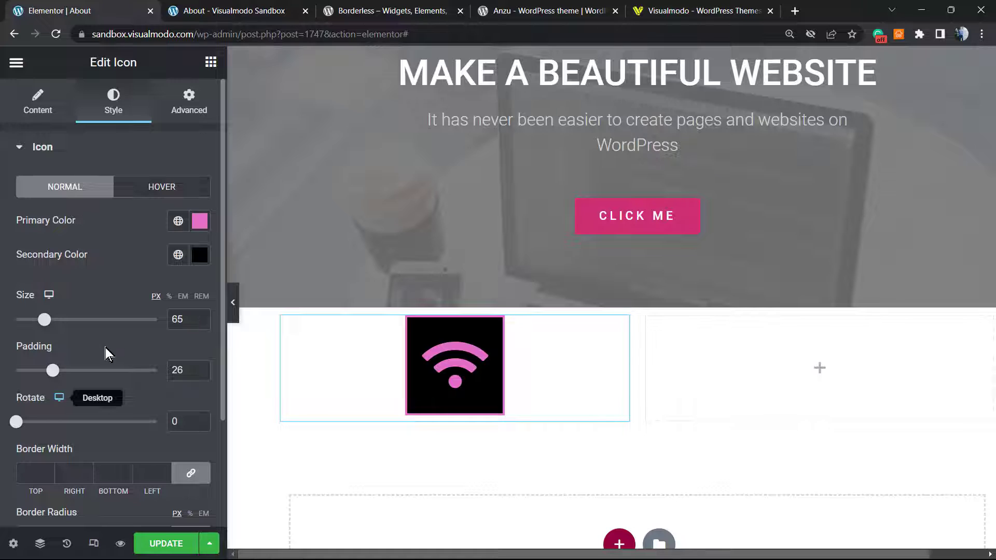
Adjust the icon size and reduce its padding to 22
mouse_move(19, 424)
mouse_down()
mouse_move(145, 426)
mouse_move(1, 427)
mouse_up()
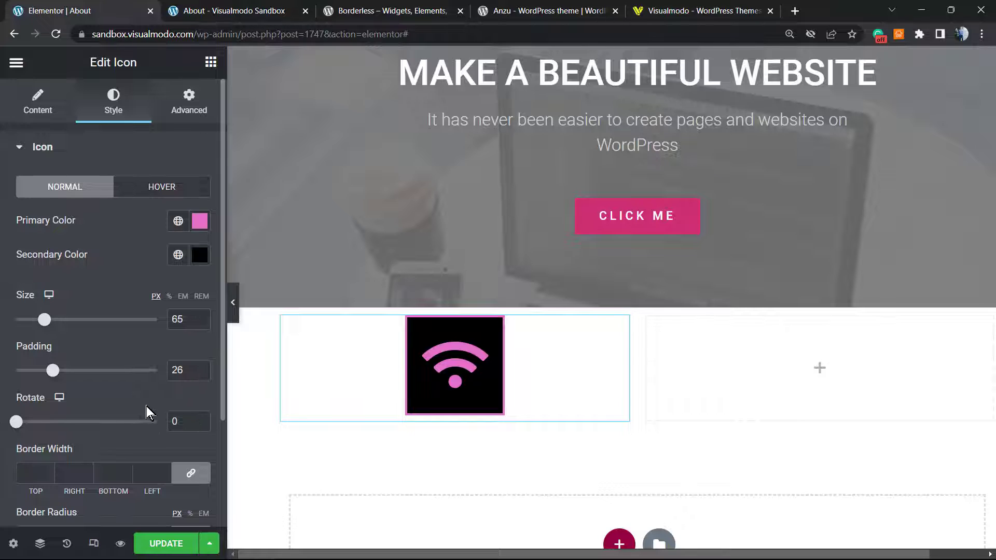
scroll(149, 413, down, 2)
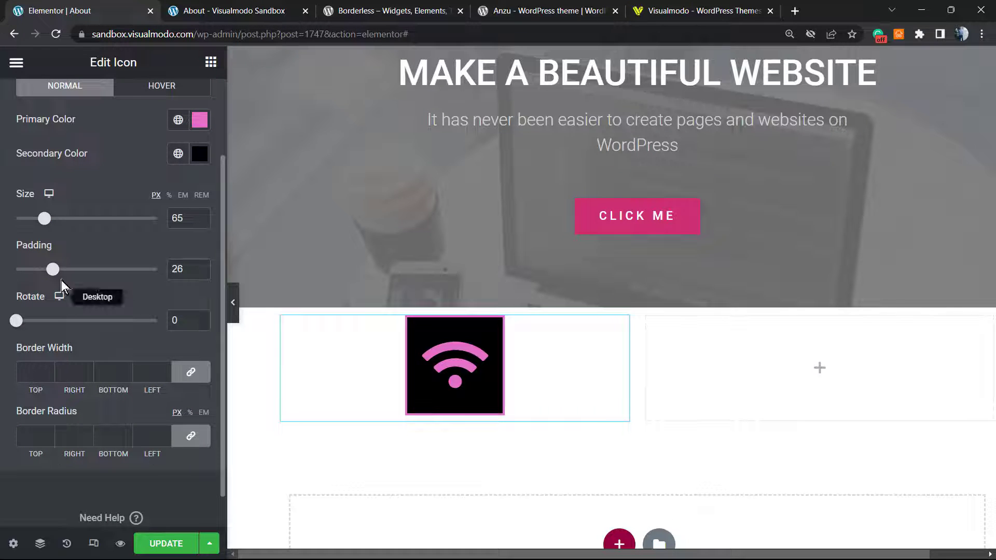
drag(53, 269, 48, 291)
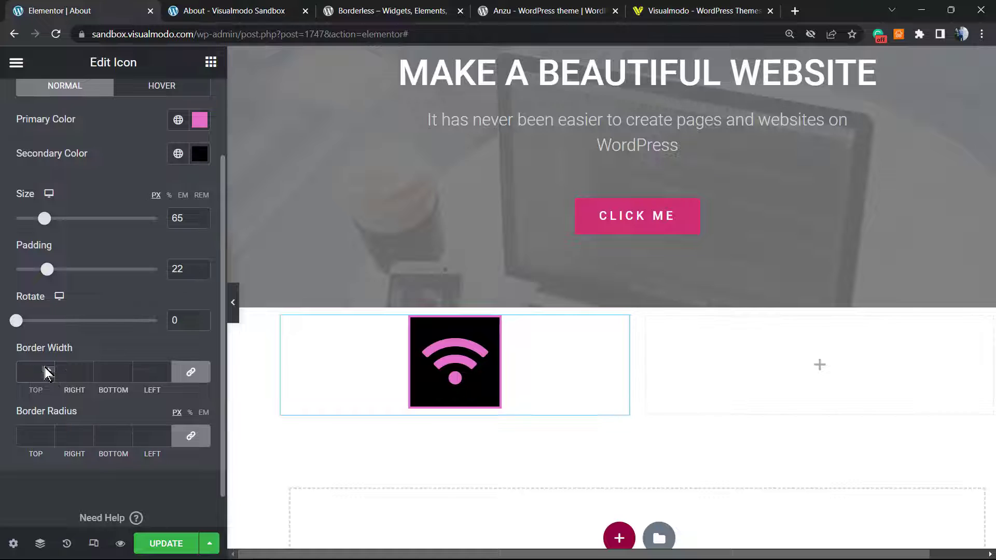
scroll(46, 373, up, 13)
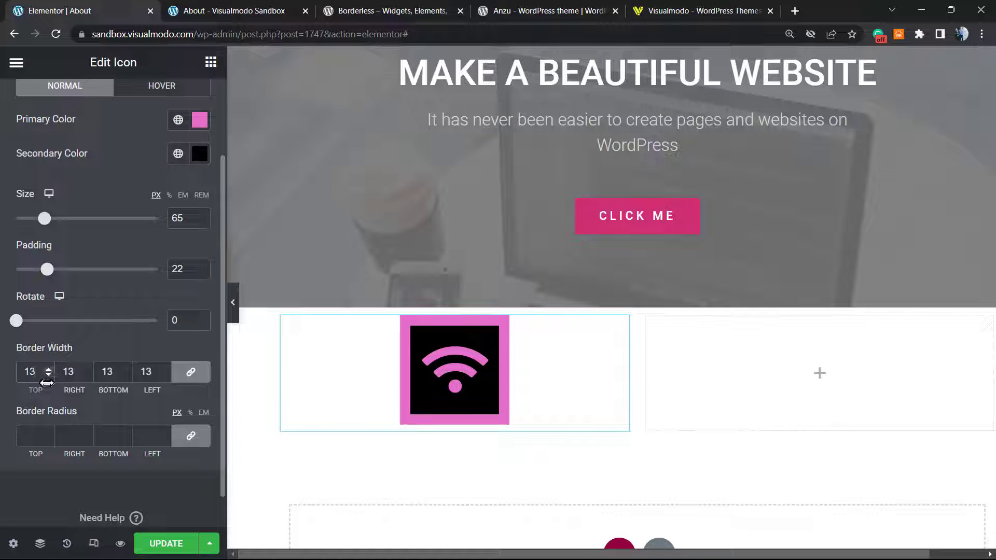
scroll(44, 376, down, 11)
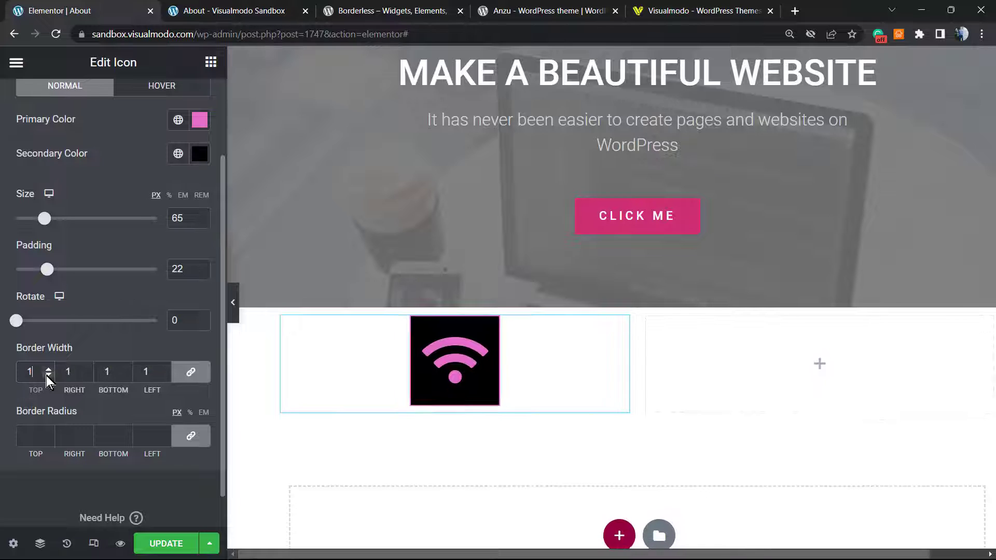
scroll(46, 368, up, 7)
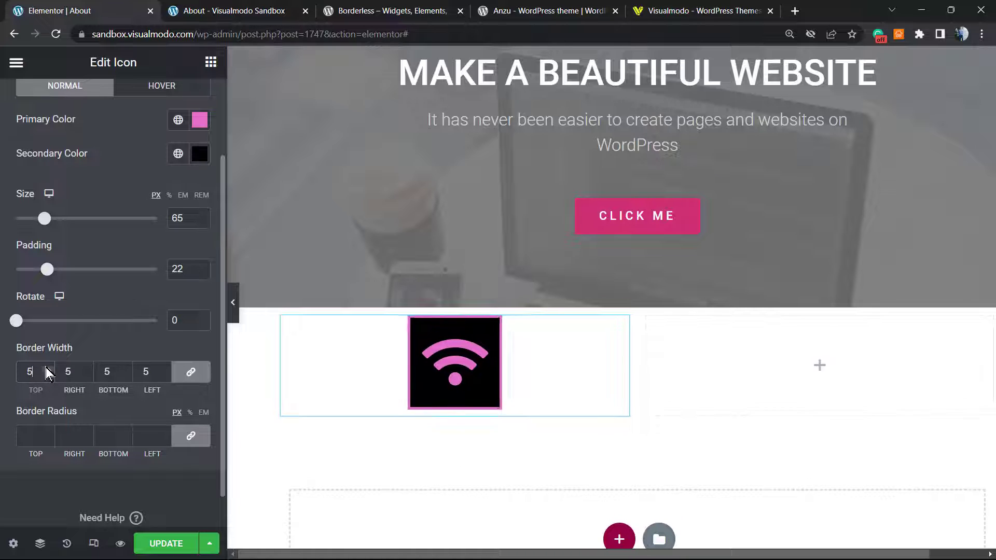
scroll(46, 367, up, 1)
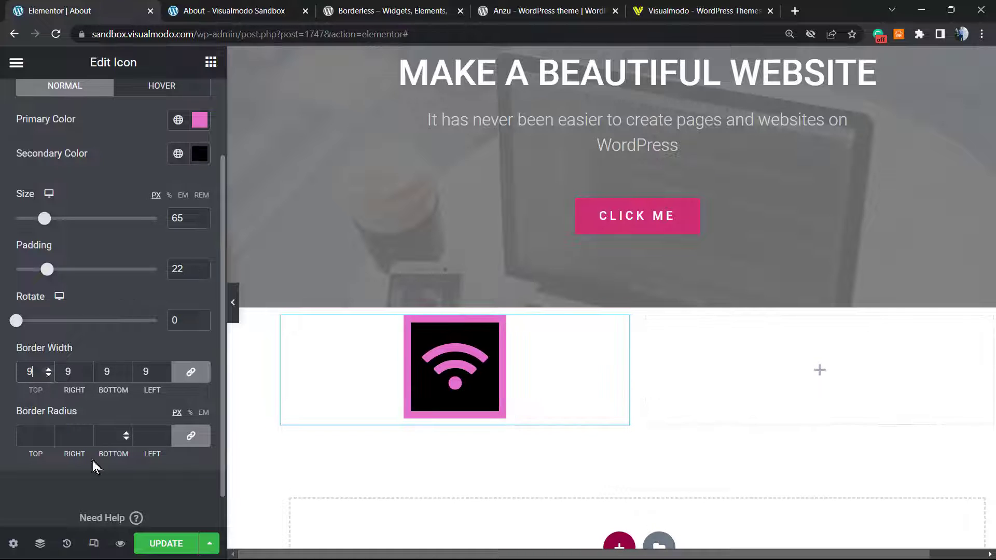
Give the frame a 9 px pink border with 26 px rounded corners
click(46, 435)
scroll(48, 434, up, 17)
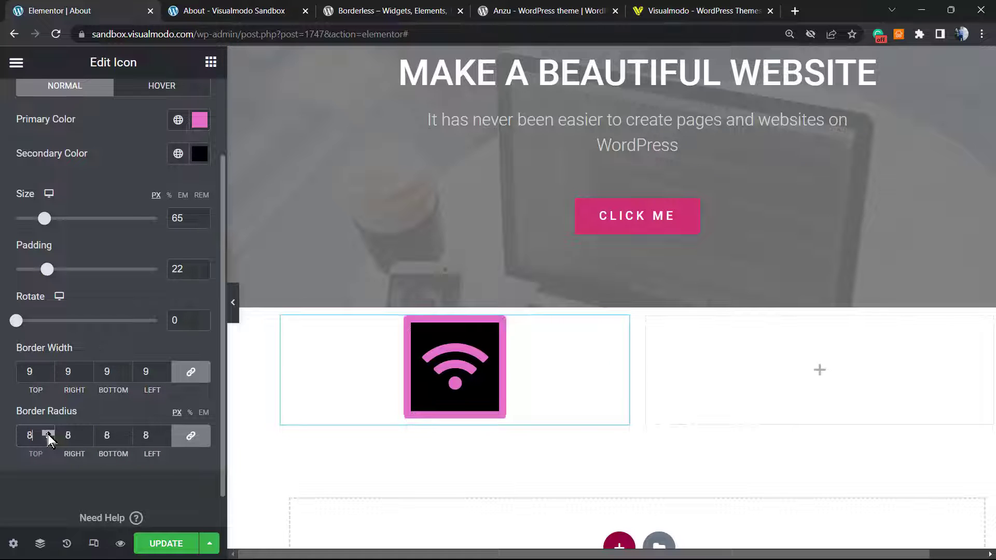
scroll(47, 434, up, 8)
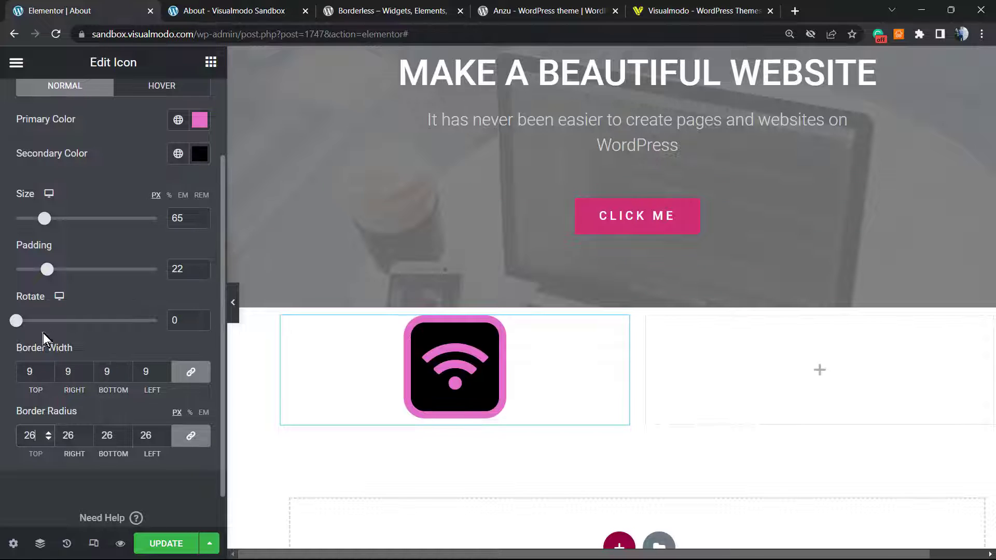
scroll(79, 314, up, 2)
scroll(79, 315, down, 3)
scroll(81, 322, up, 3)
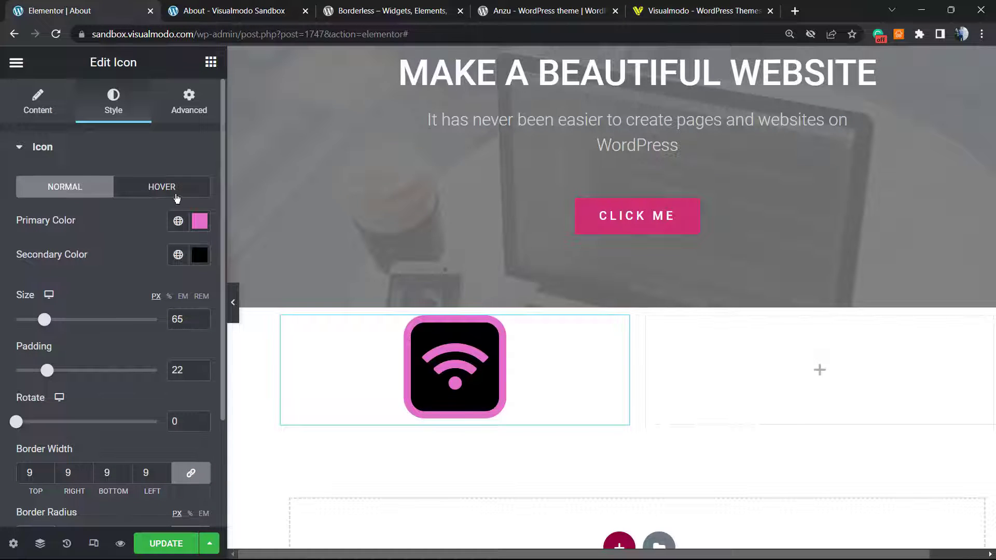
In the Hover state, set Primary Color to white #FFFFFF and Secondary Color to purple #BD03F8
click(175, 196)
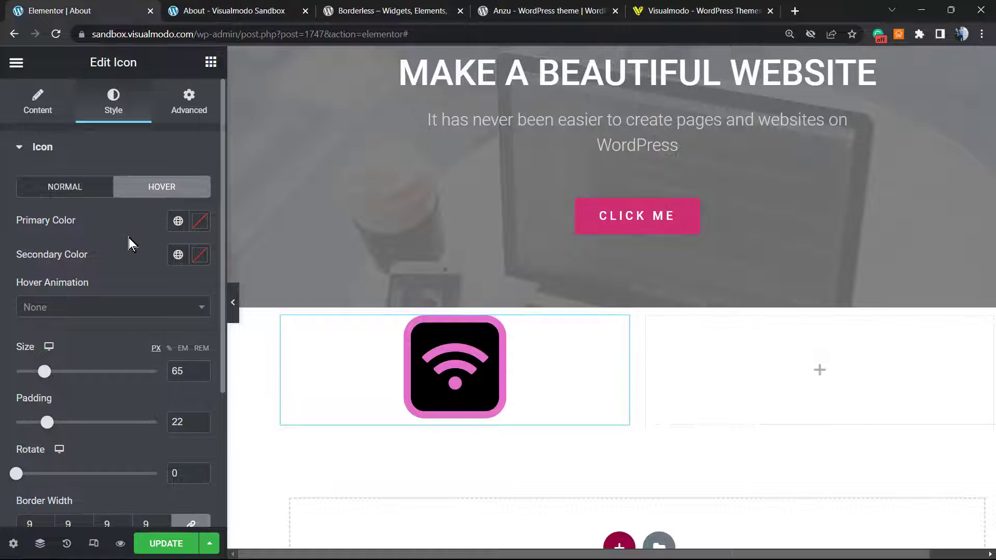
click(199, 221)
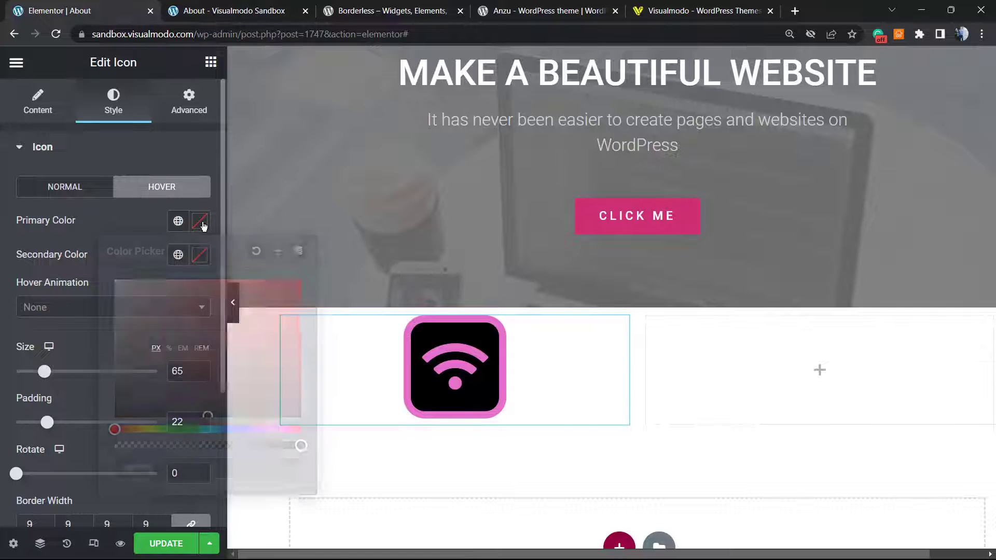
click(171, 314)
drag(150, 301, 96, 279)
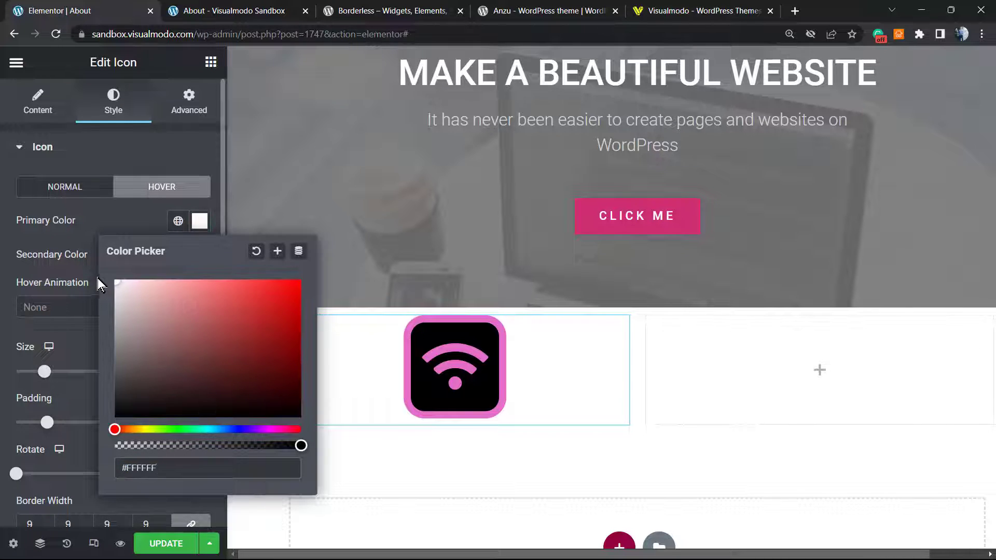
click(124, 214)
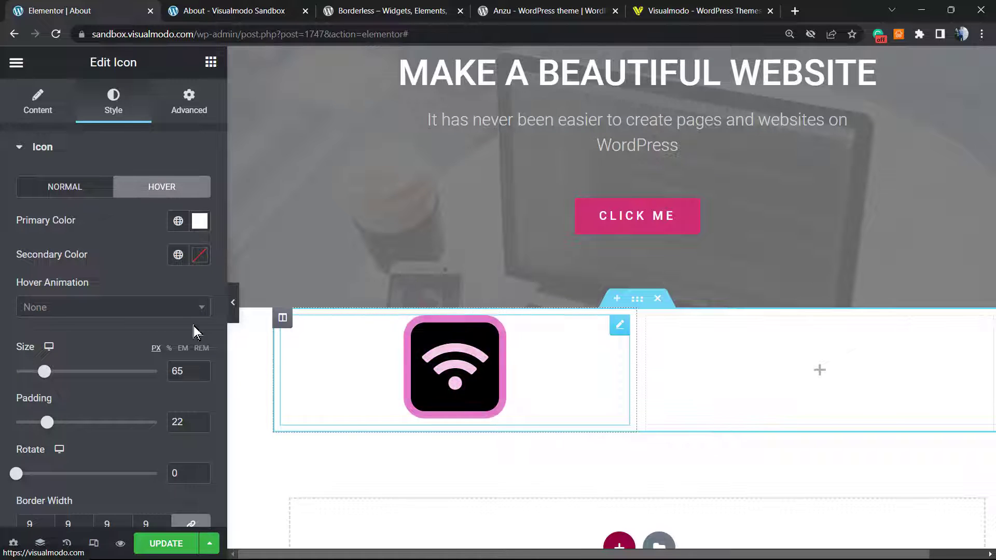
click(199, 255)
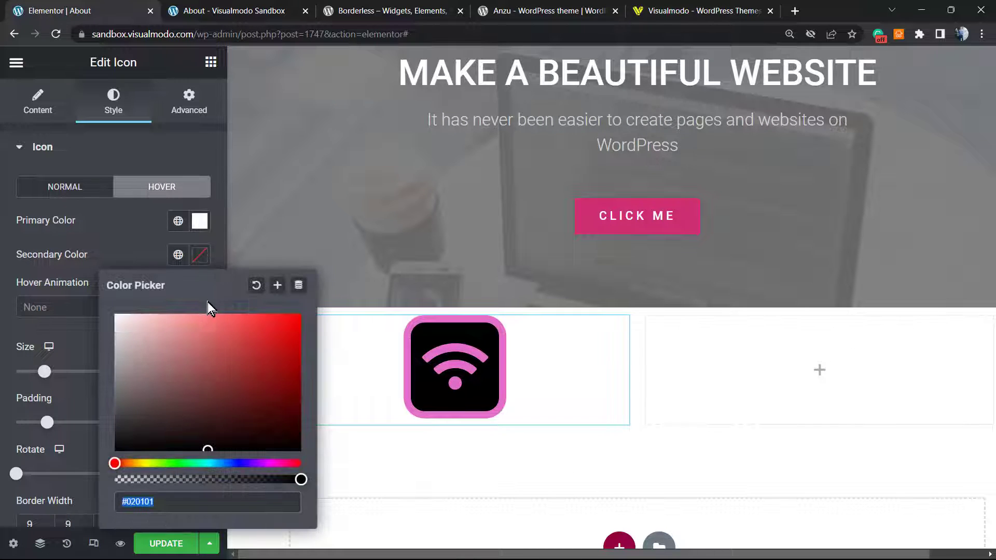
click(262, 463)
mouse_move(263, 463)
mouse_down()
mouse_move(280, 464)
mouse_move(263, 464)
mouse_up()
click(285, 324)
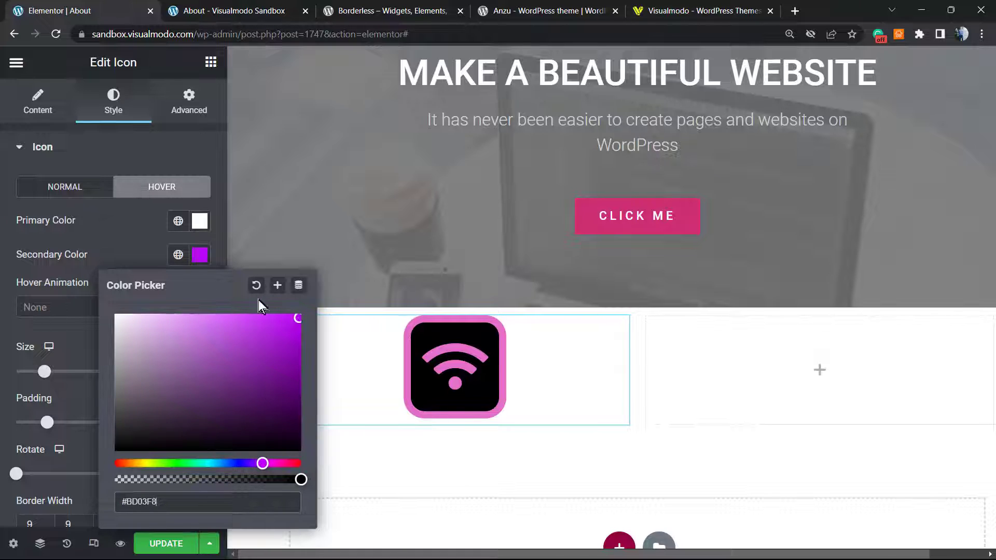
click(136, 237)
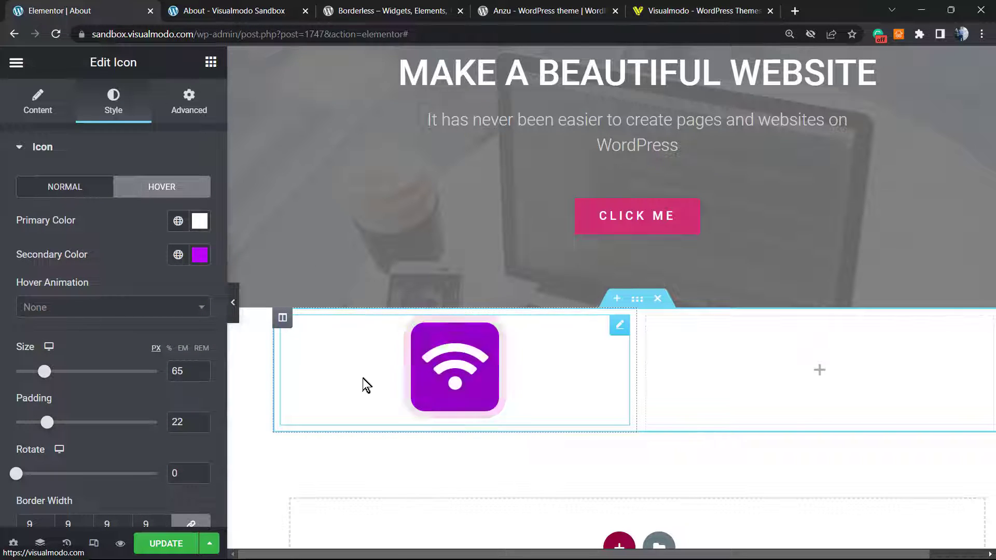
Apply the Pulse Grow hover animation to the wifi icon
click(102, 307)
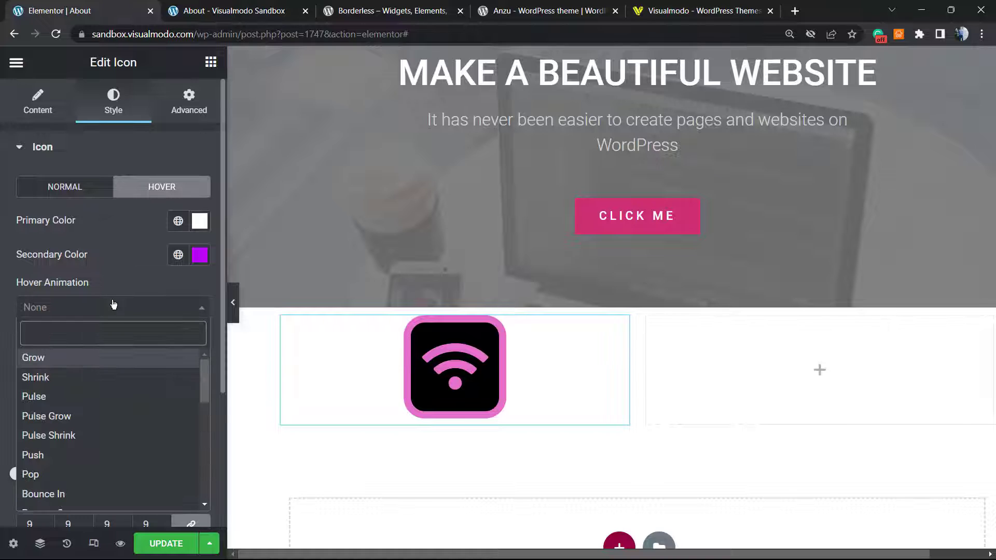
click(87, 416)
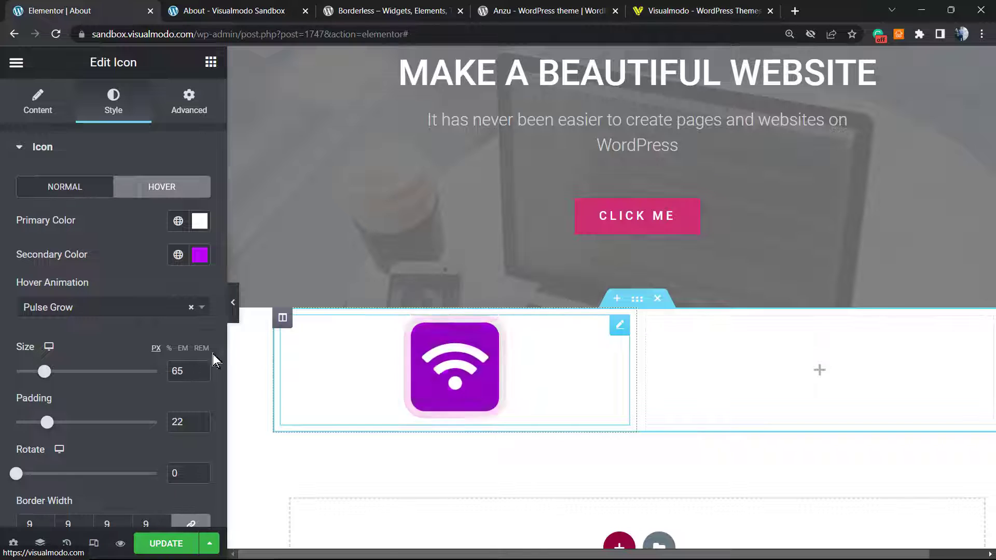
scroll(95, 317, down, 2)
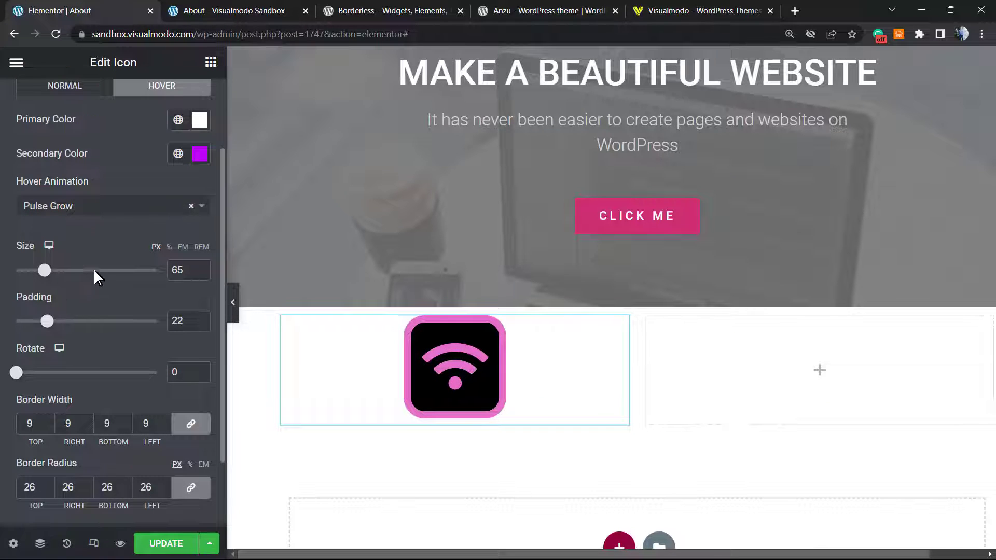
scroll(95, 272, up, 2)
scroll(111, 357, down, 4)
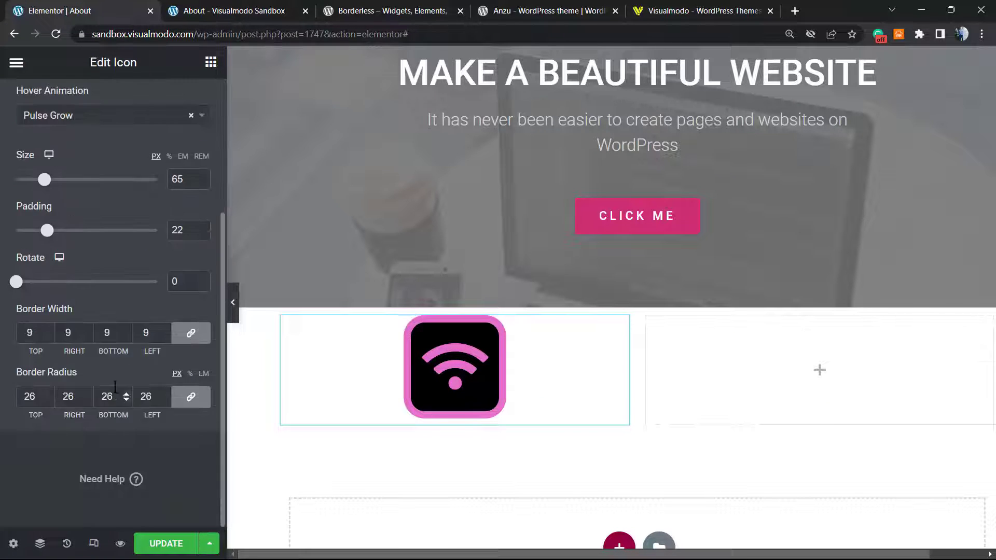
scroll(112, 366, up, 4)
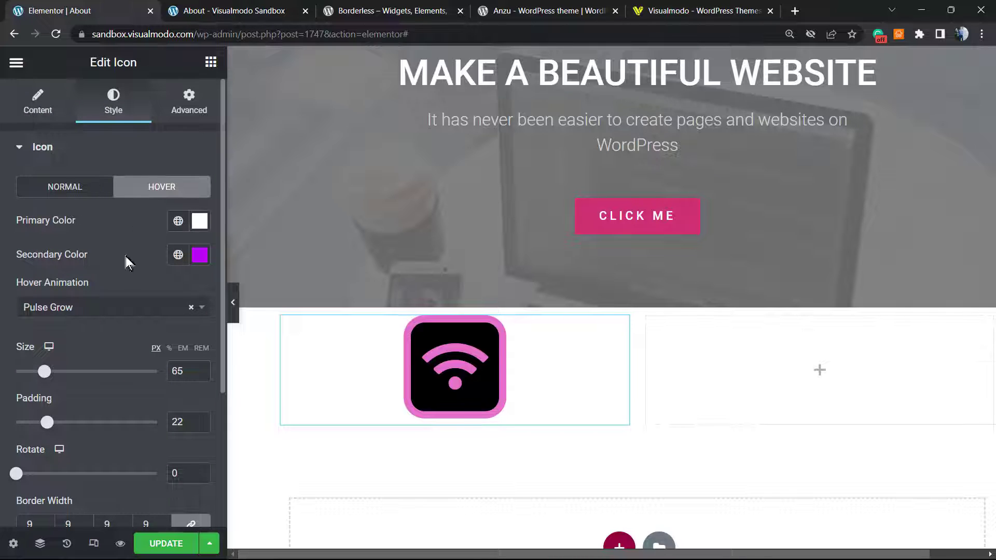
scroll(104, 313, down, 4)
scroll(105, 321, up, 4)
scroll(105, 324, down, 2)
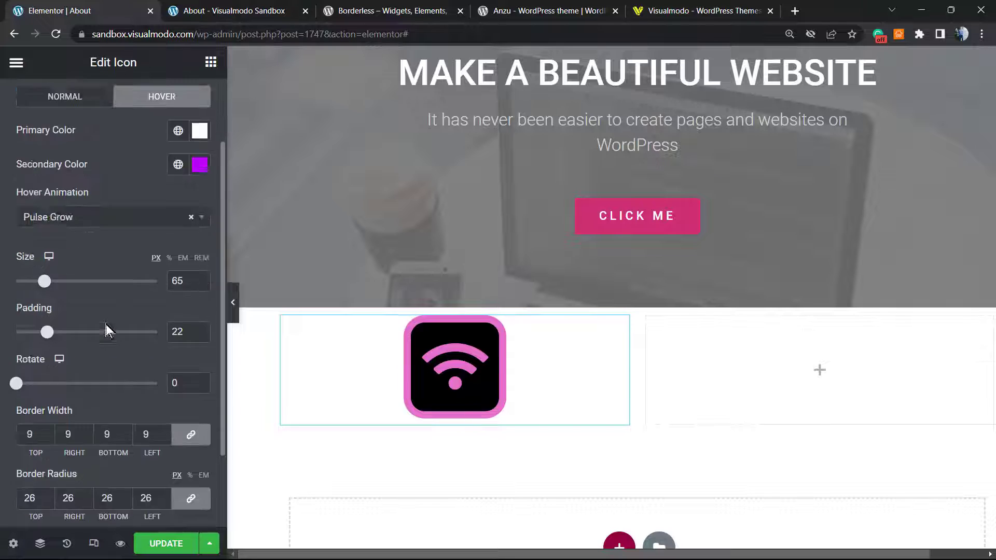
scroll(105, 325, up, 2)
click(174, 116)
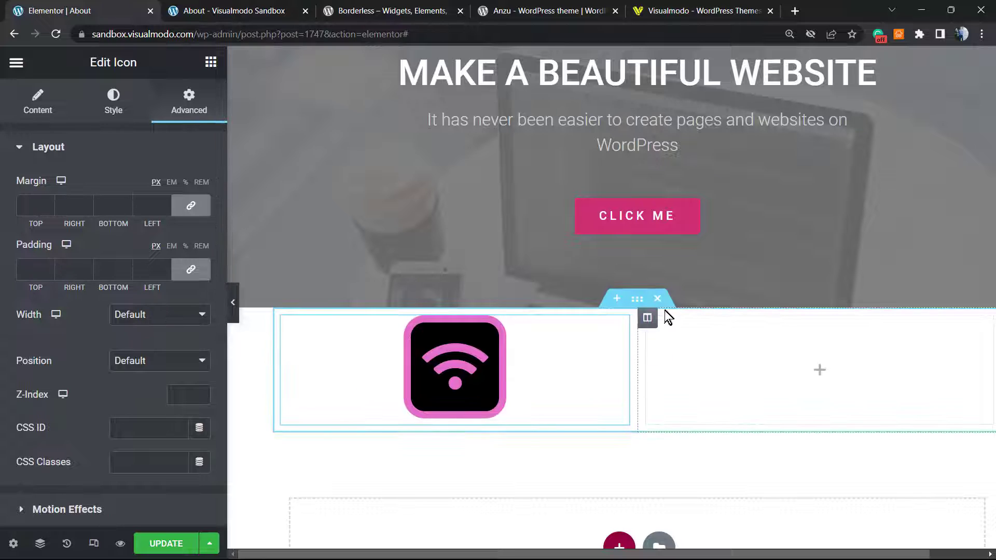
Unlink the section's margins and set its top margin to 40 px, bottom staying 0
click(644, 304)
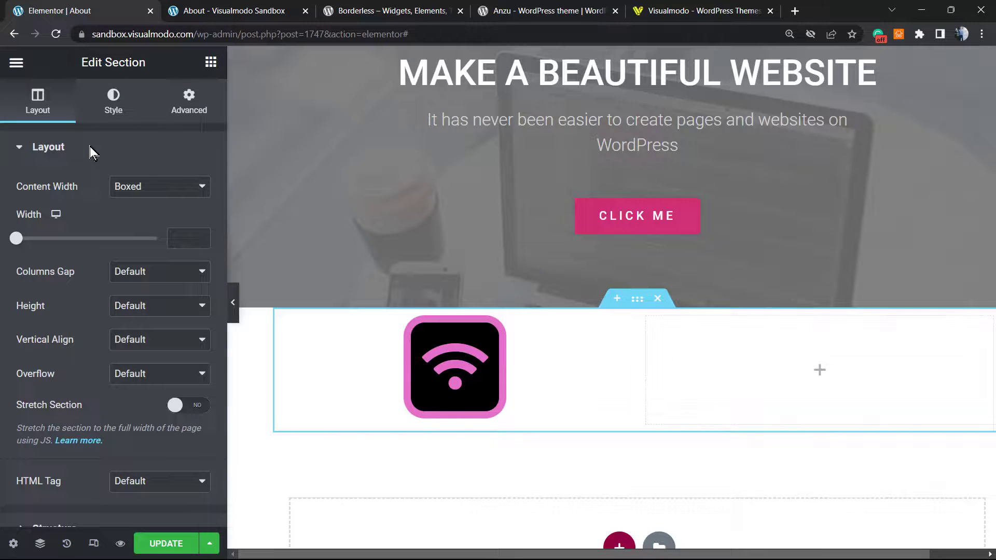
click(189, 101)
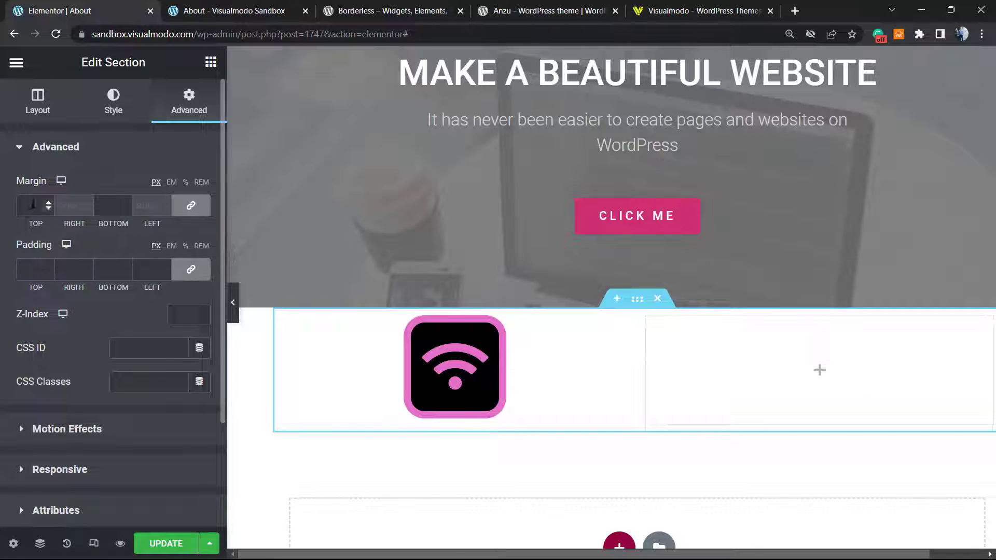
click(188, 205)
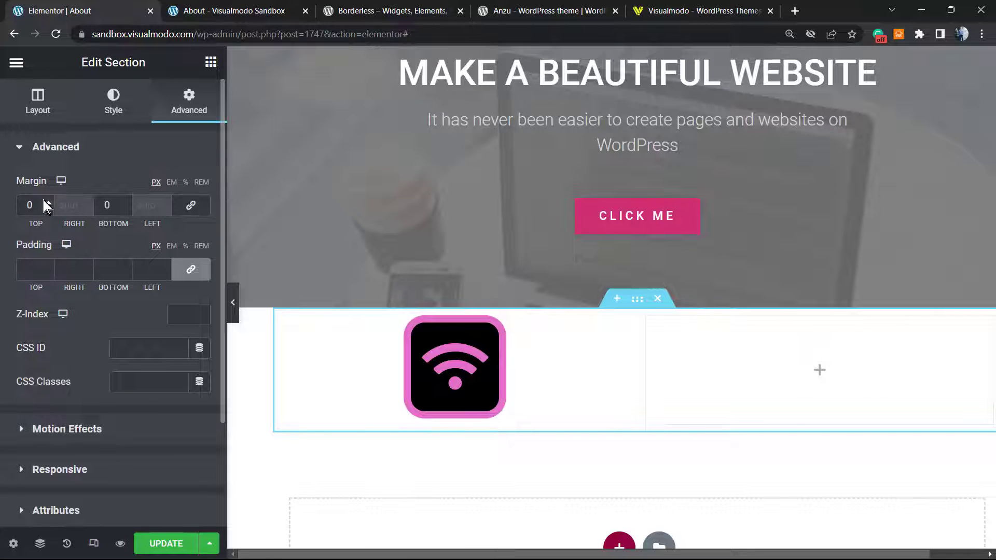
click(46, 201)
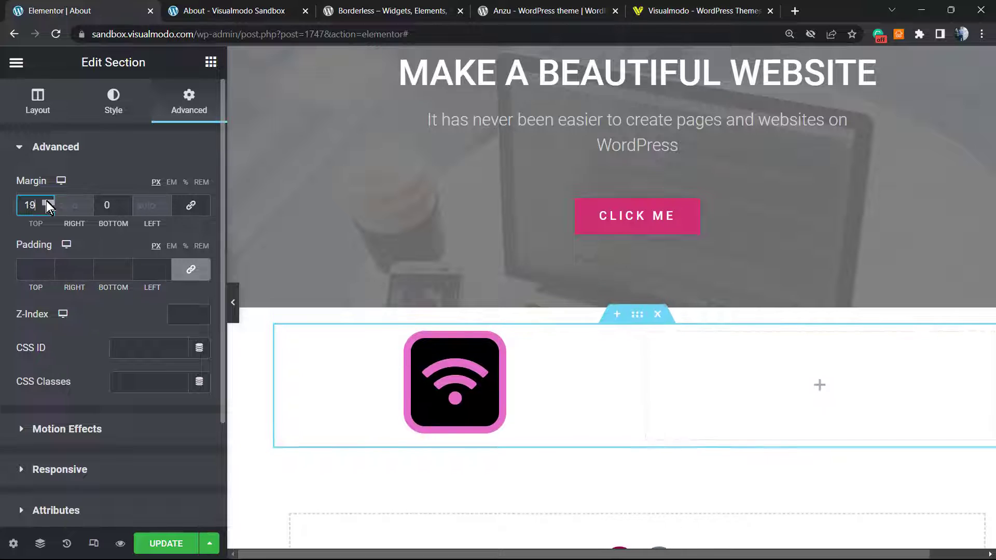
drag(45, 201, 46, 200)
scroll(45, 201, down, 2)
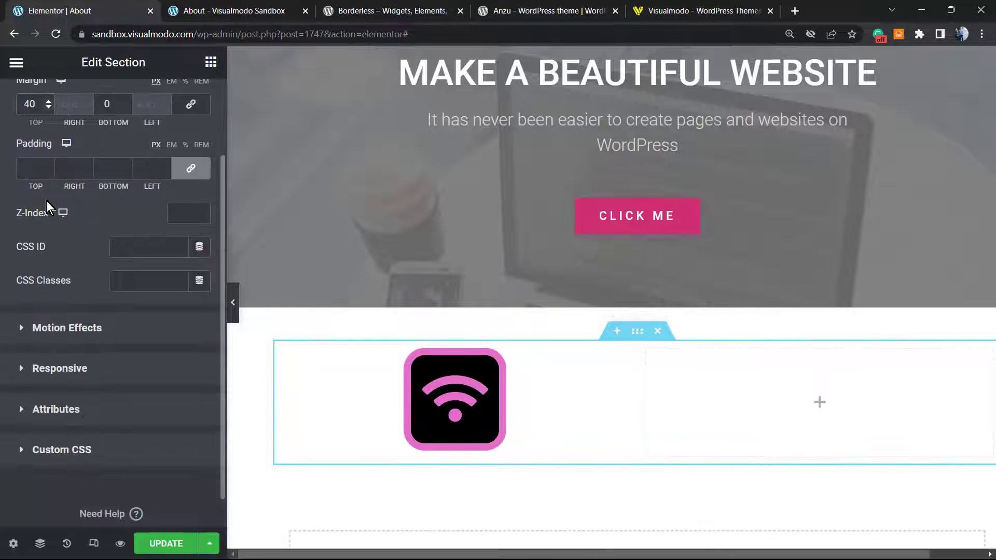
Copy and paste the framed wifi icon widget, then move the copy into the empty right column
right_click(552, 389)
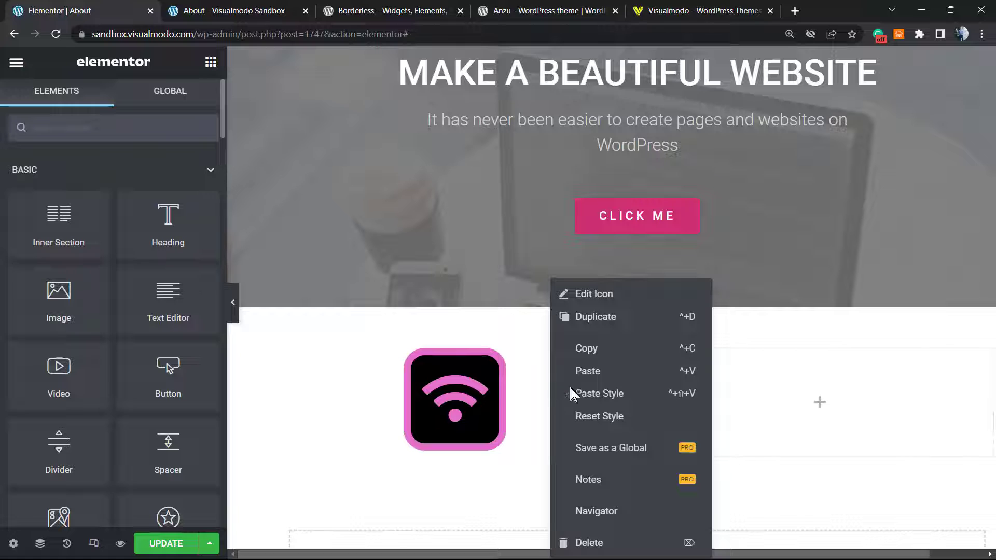
click(601, 351)
key(ctrl+v)
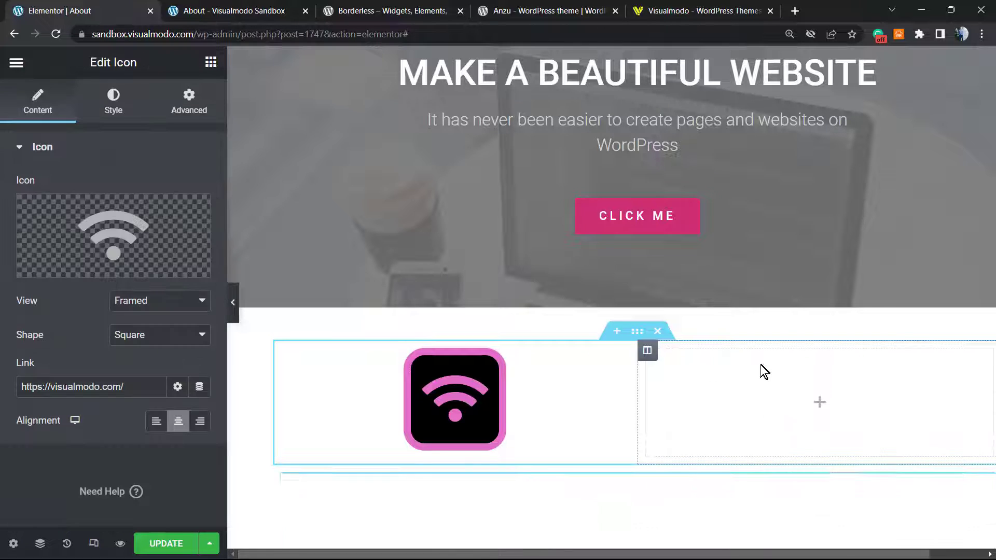
drag(670, 381, 758, 272)
scroll(725, 330, up, 1)
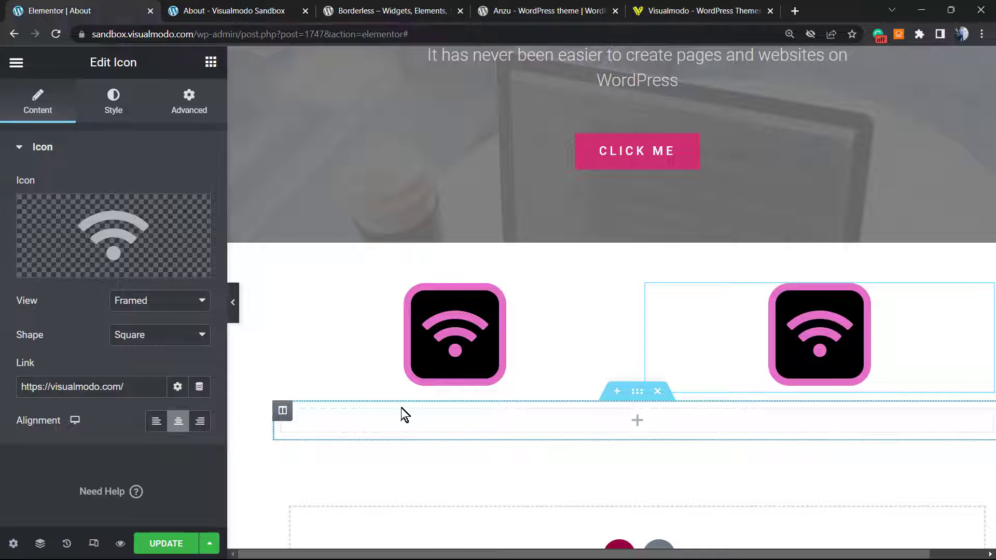
scroll(399, 407, up, 15)
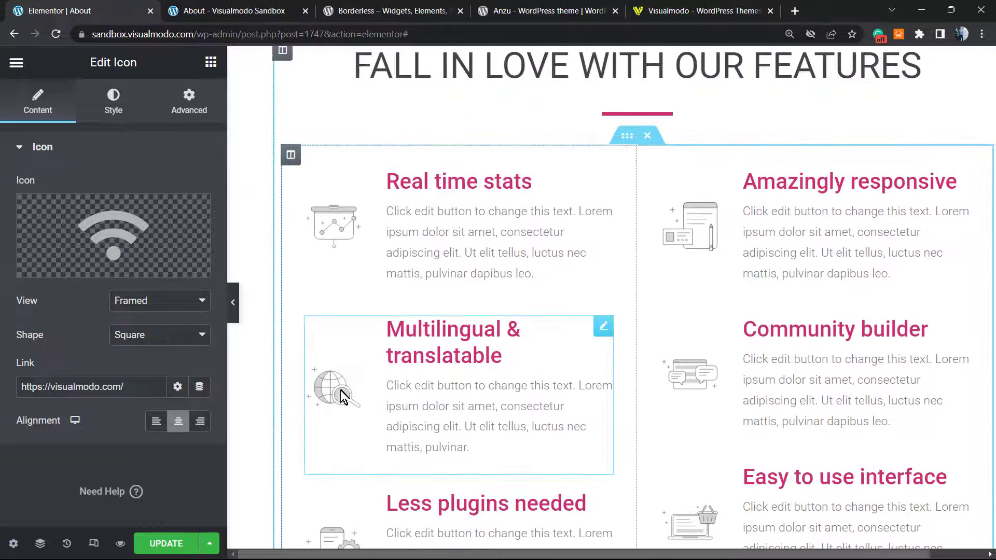
click(342, 397)
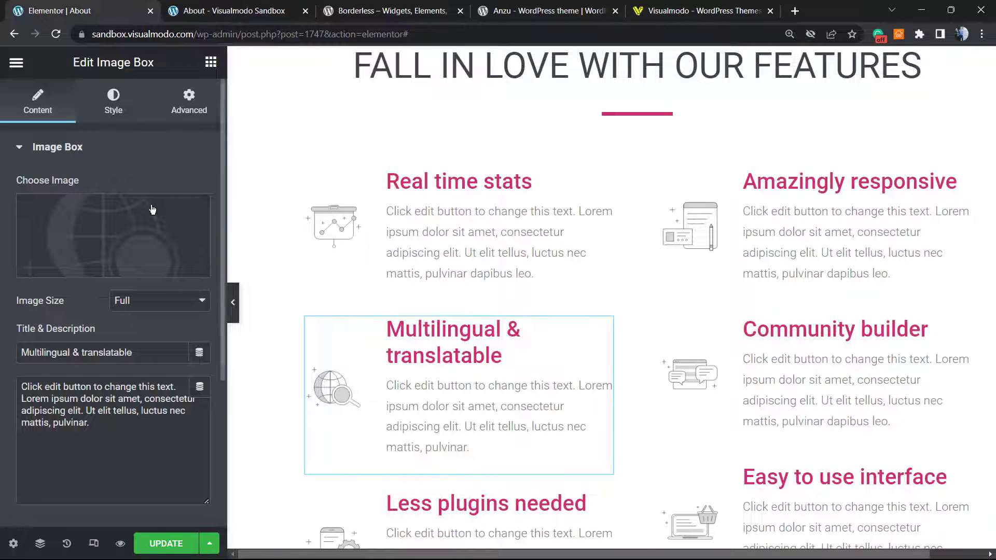
scroll(140, 269, down, 4)
scroll(153, 294, up, 4)
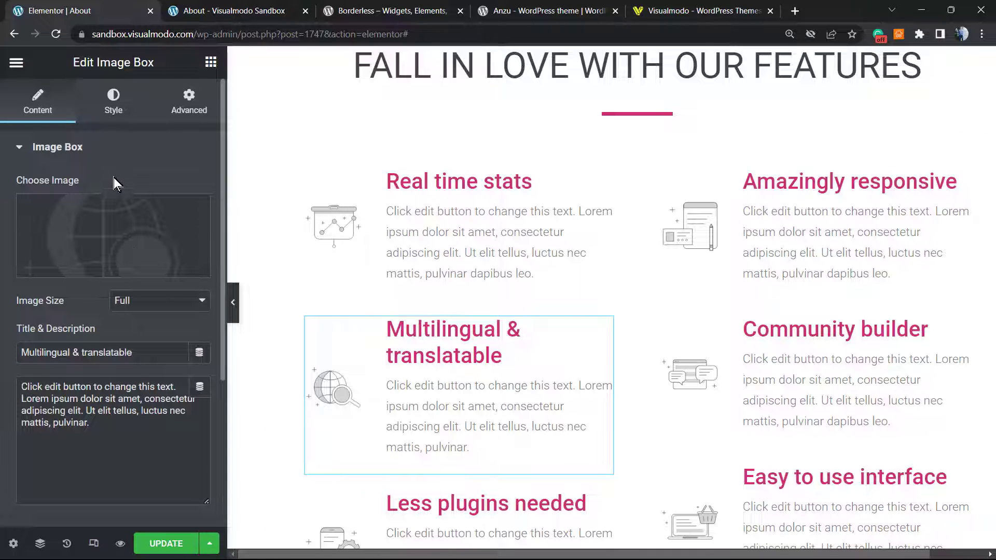
scroll(469, 394, down, 1)
scroll(469, 394, down, 15)
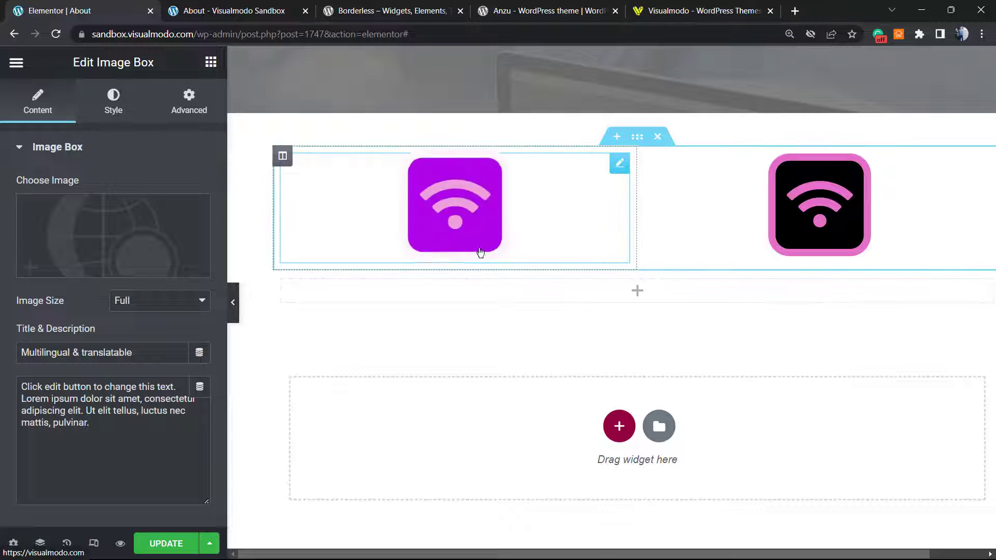
click(478, 251)
scroll(537, 368, up, 3)
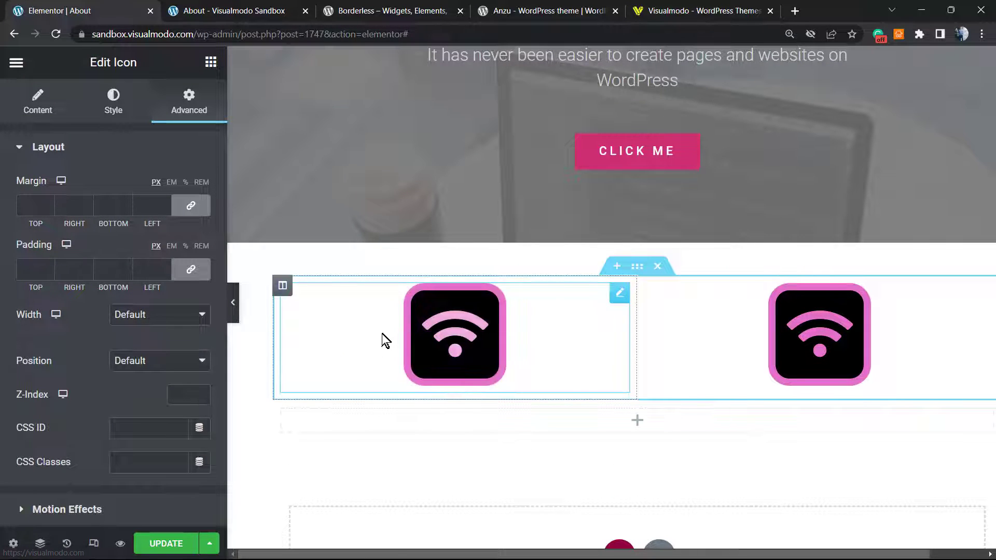
scroll(147, 420, down, 4)
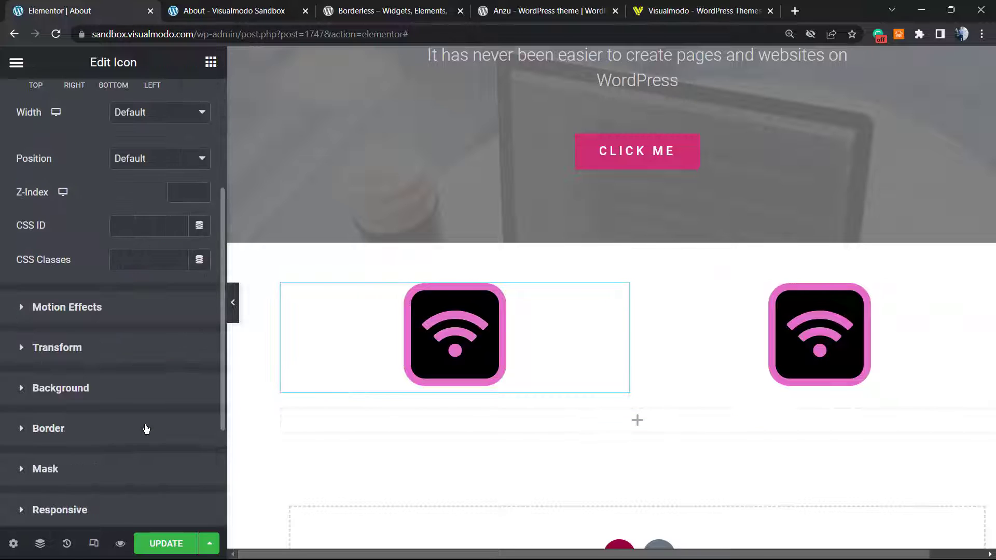
scroll(434, 382, up, 1)
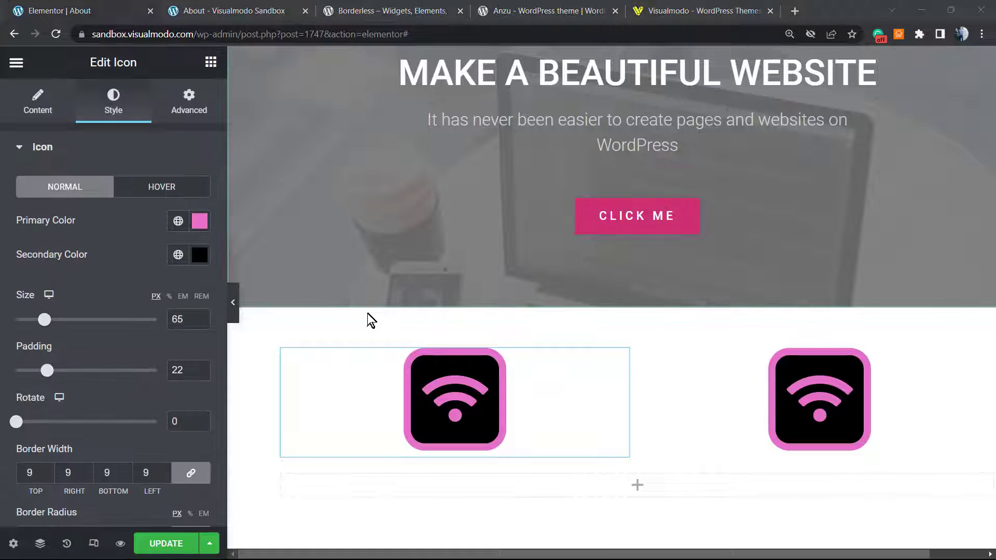
click(287, 6)
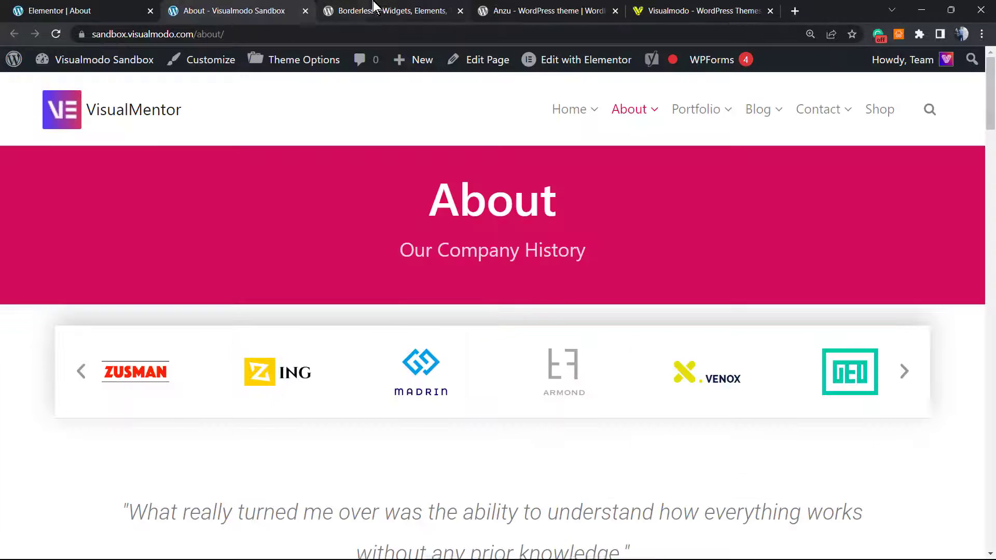
click(378, 9)
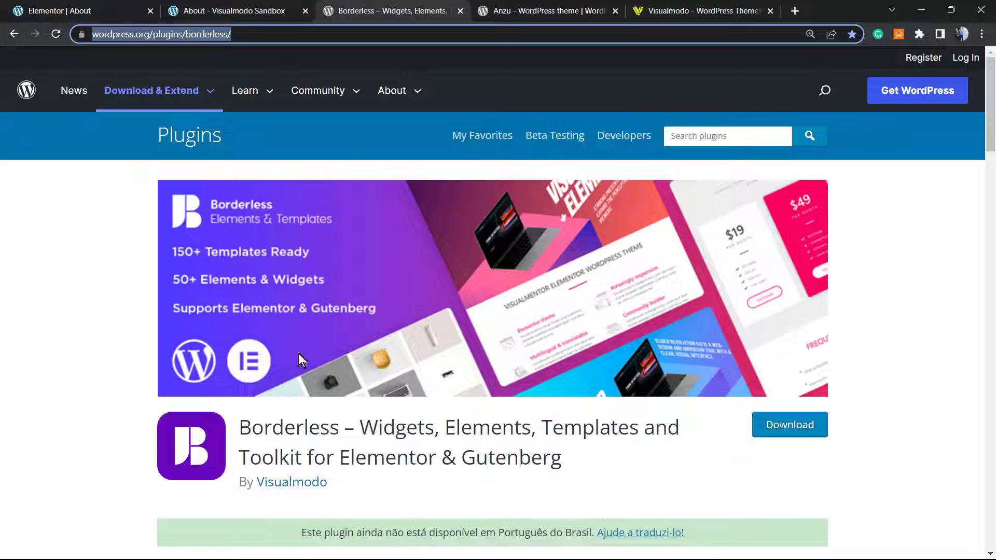
double_click(304, 428)
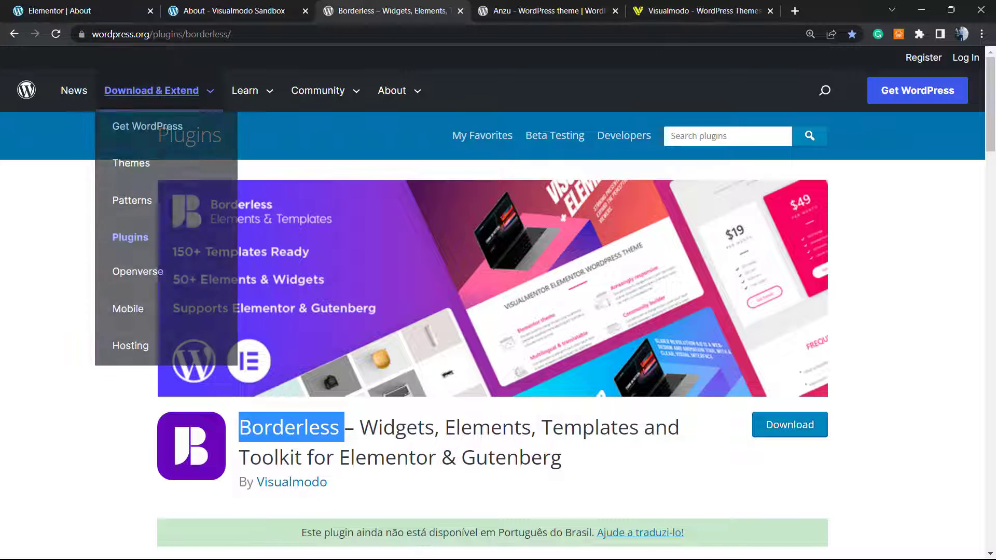
click(63, 11)
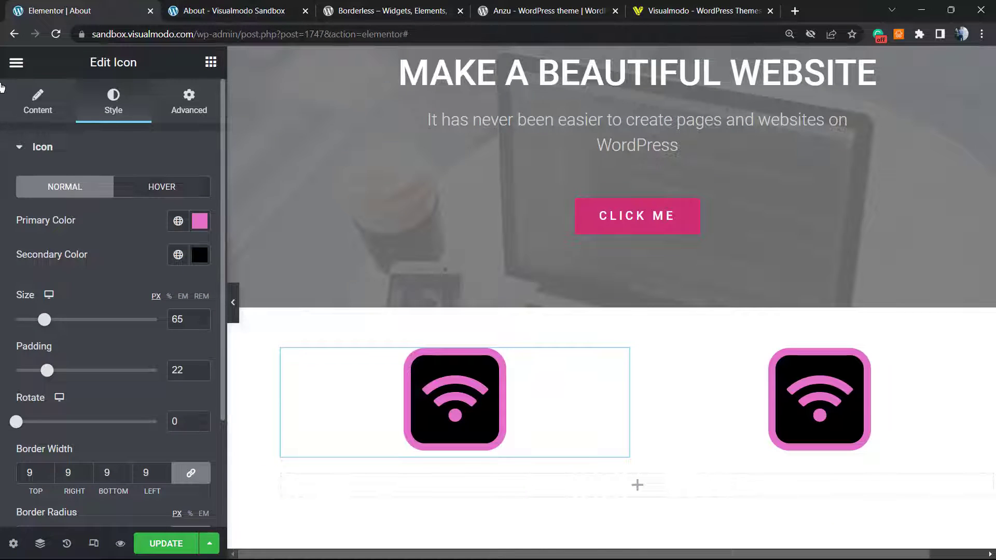
Return to the Elements panel and switch to the WordPress.org page for the Anzu theme
click(16, 62)
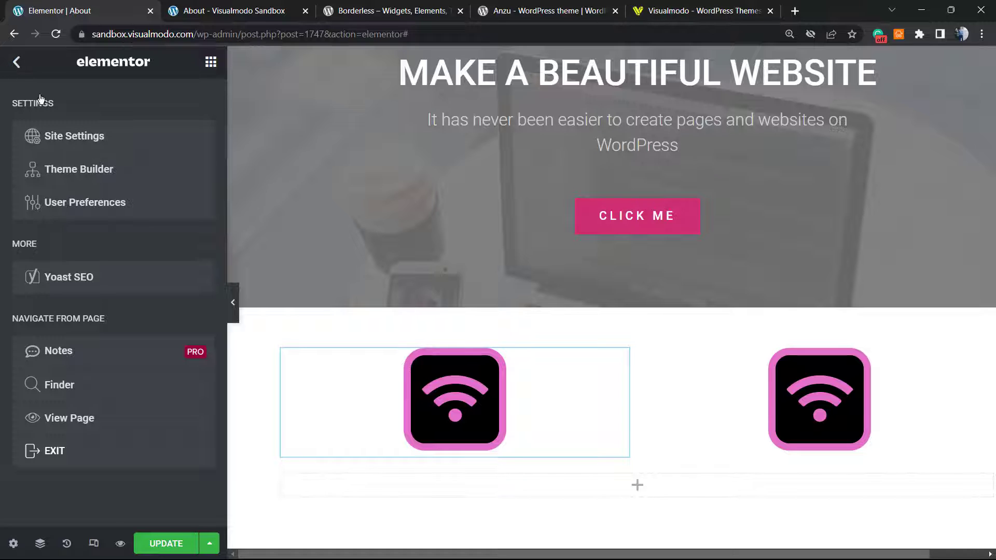
key(Escape)
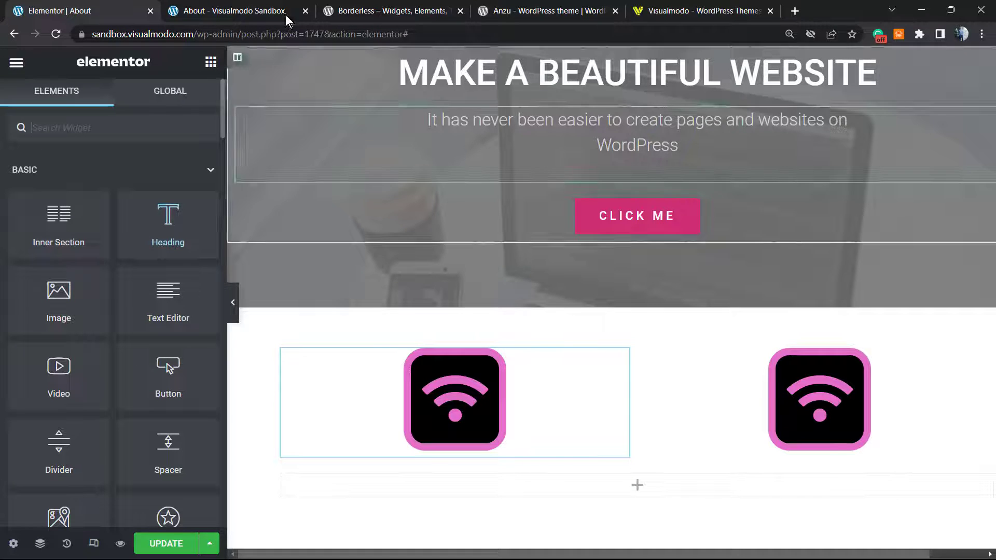
click(386, 9)
click(521, 13)
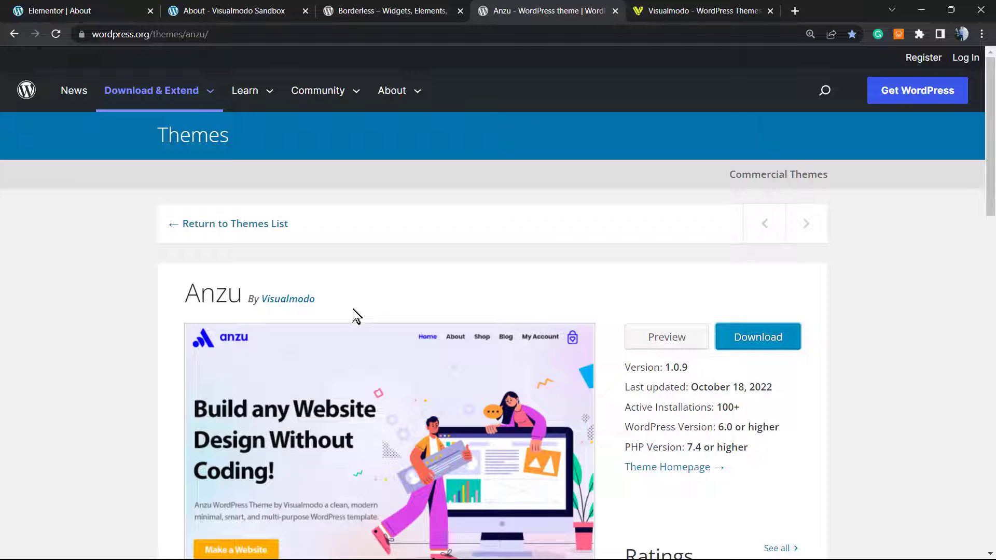
Highlight the Anzu name and version 1.0.9 details, scroll the theme page, then go to Visualmodo's homepage
double_click(198, 297)
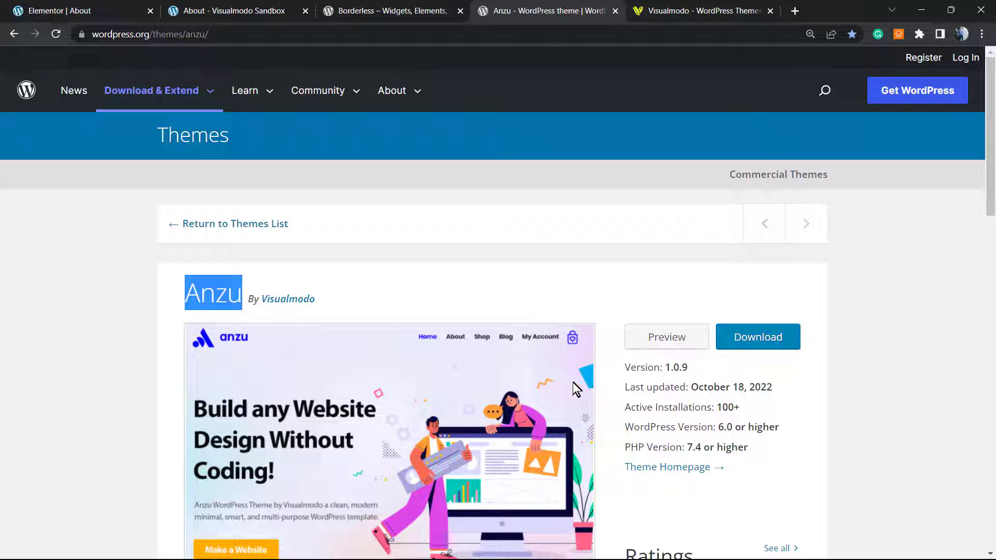
drag(626, 382, 770, 478)
scroll(767, 469, down, 2)
scroll(742, 433, down, 1)
scroll(674, 397, up, 4)
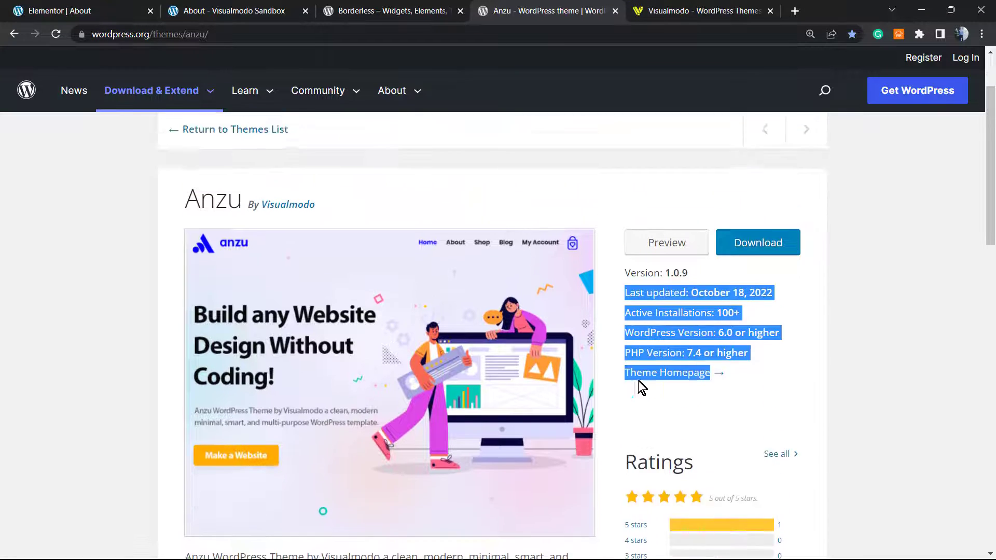
scroll(498, 389, down, 3)
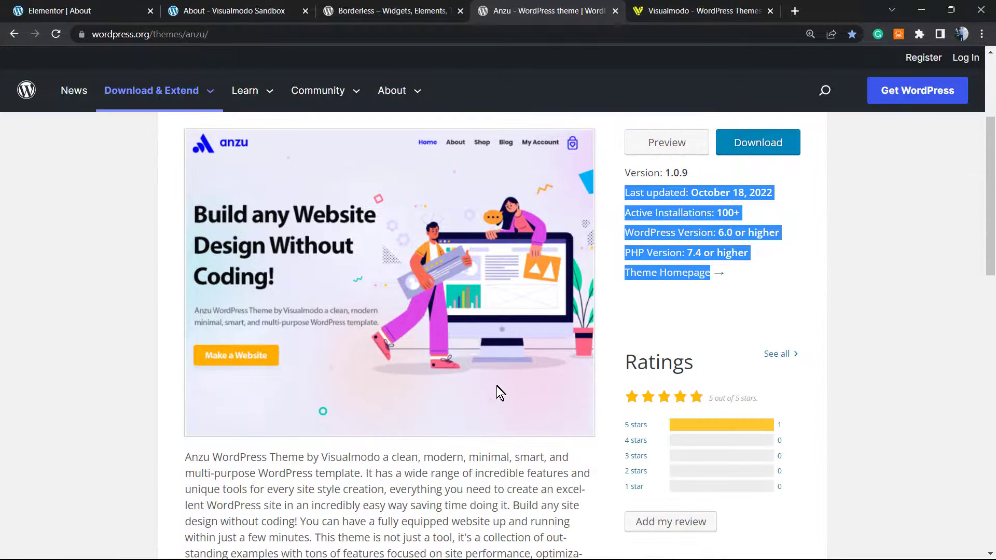
scroll(435, 399, up, 3)
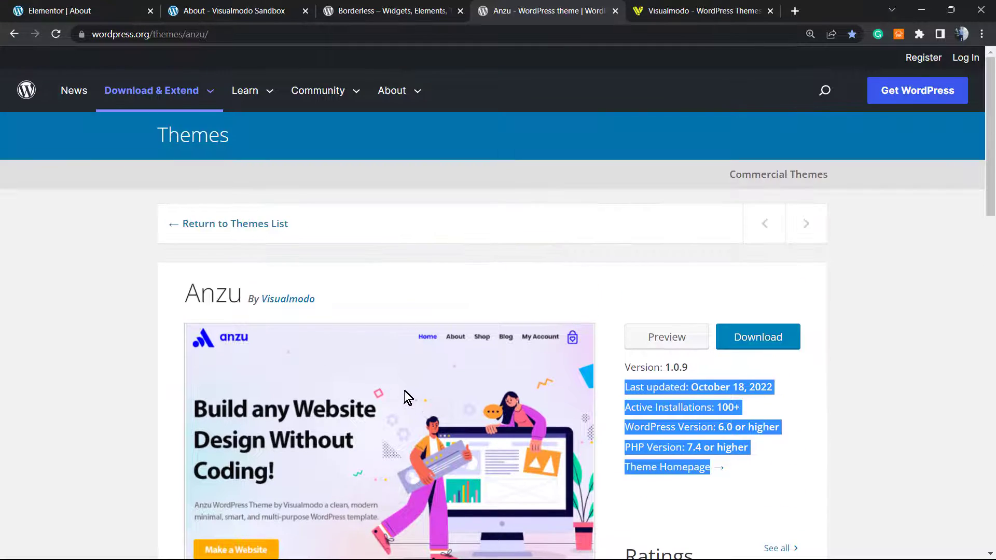
scroll(350, 424, down, 5)
scroll(328, 412, down, 10)
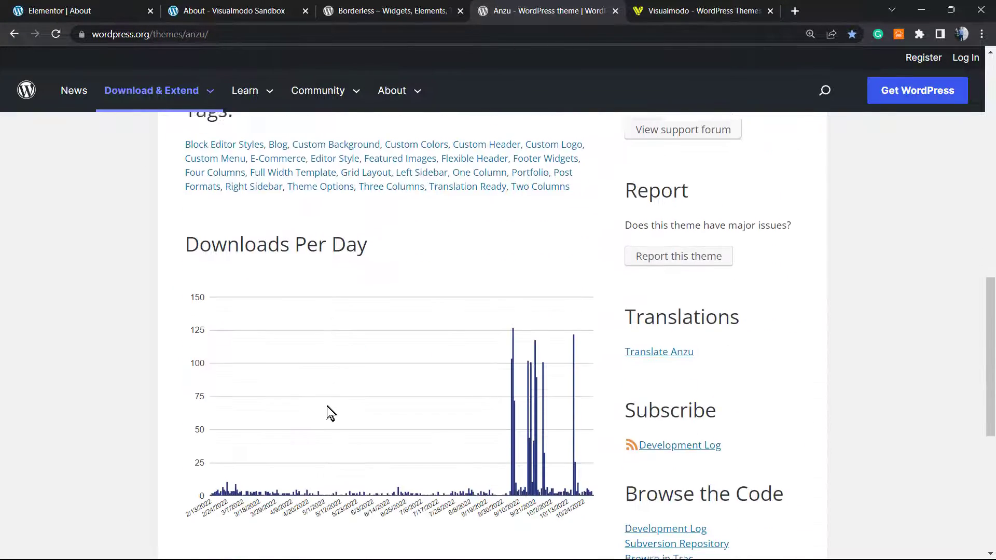
scroll(323, 404, up, 4)
scroll(315, 402, up, 12)
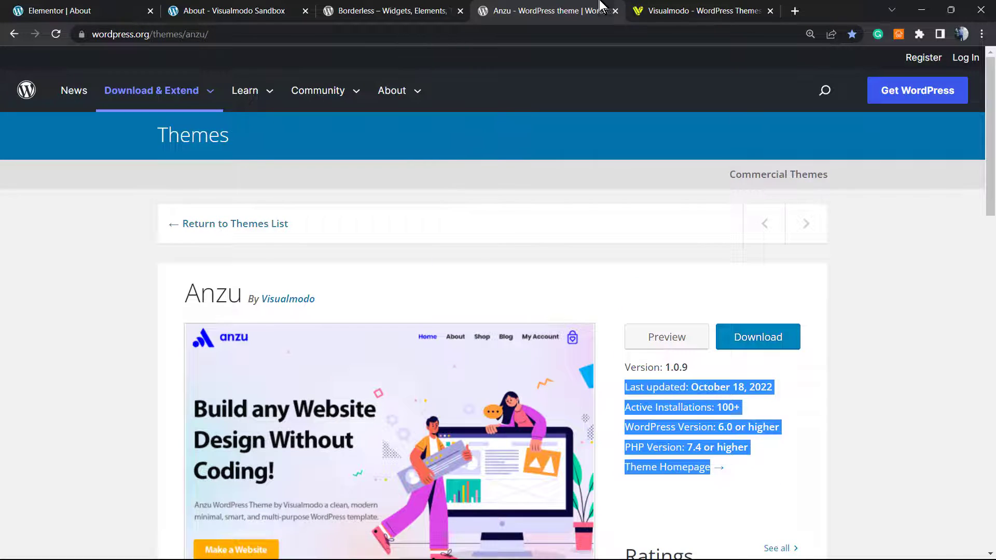
click(650, 9)
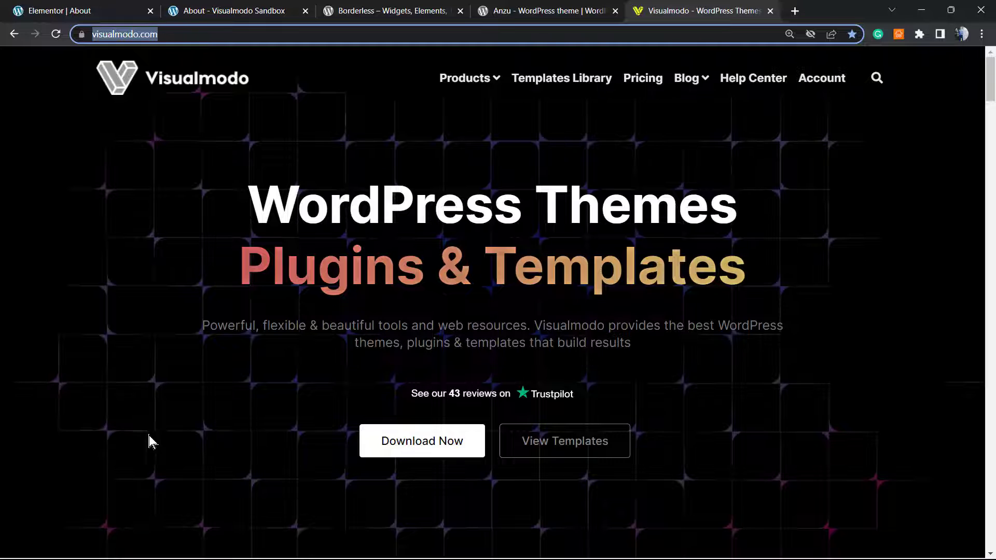
Open Visualmodo's Templates Library and scroll through templates like Cakes, Mining, Tea House and Yoga Studio
click(560, 93)
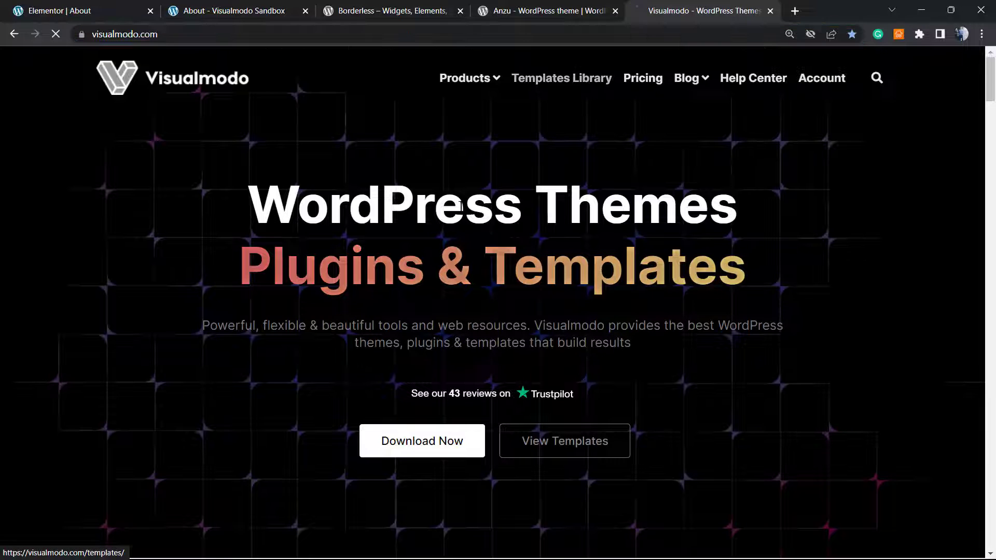
scroll(217, 338, down, 11)
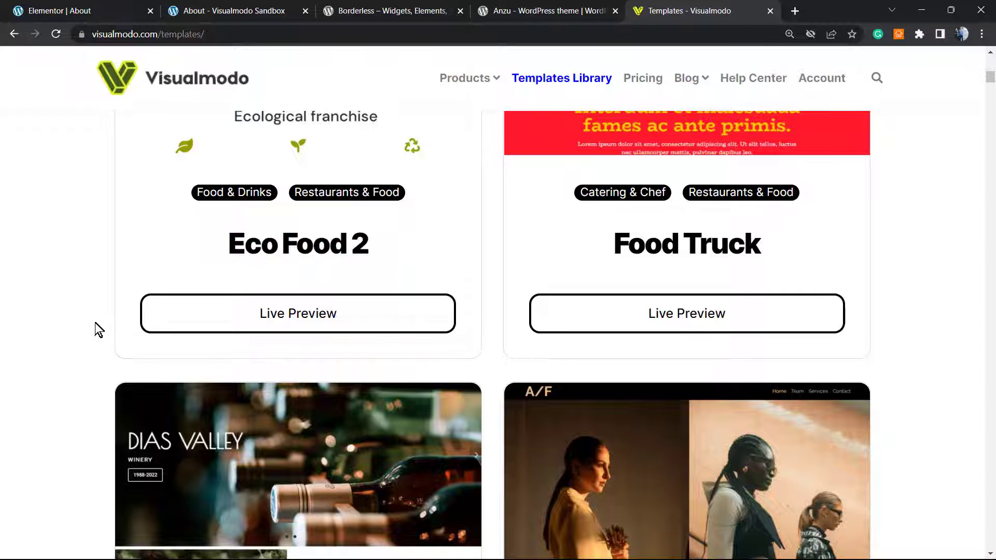
scroll(90, 332, down, 8)
scroll(89, 341, down, 18)
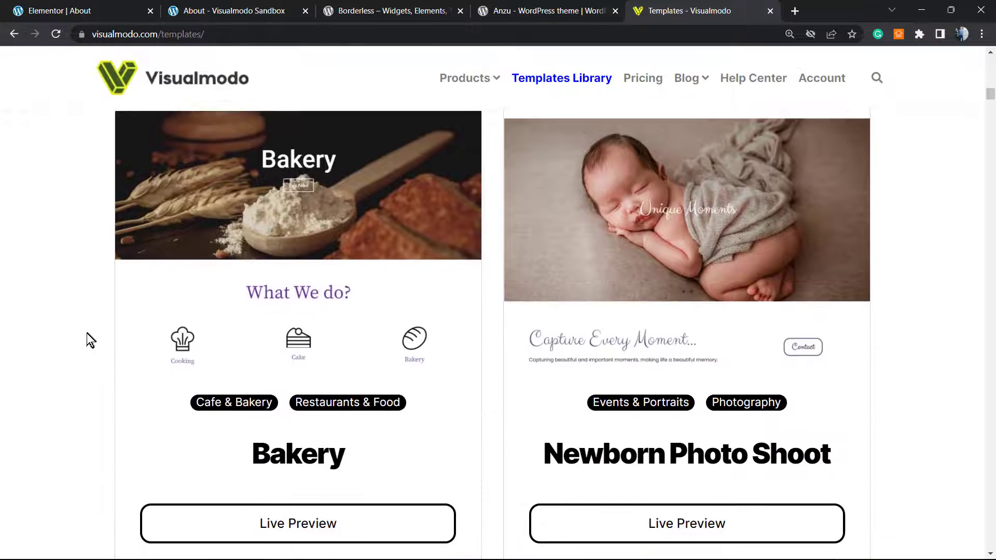
scroll(85, 333, down, 19)
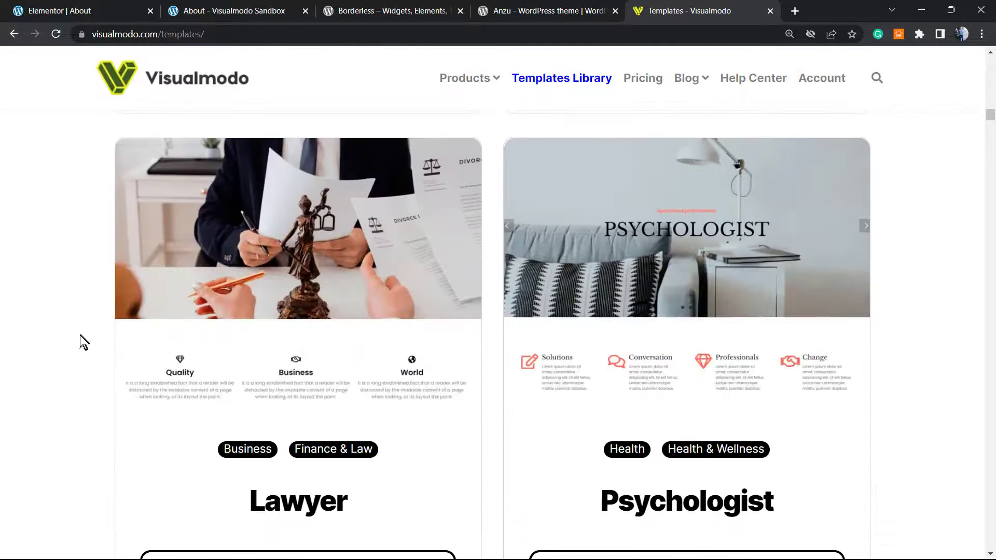
scroll(79, 335, down, 15)
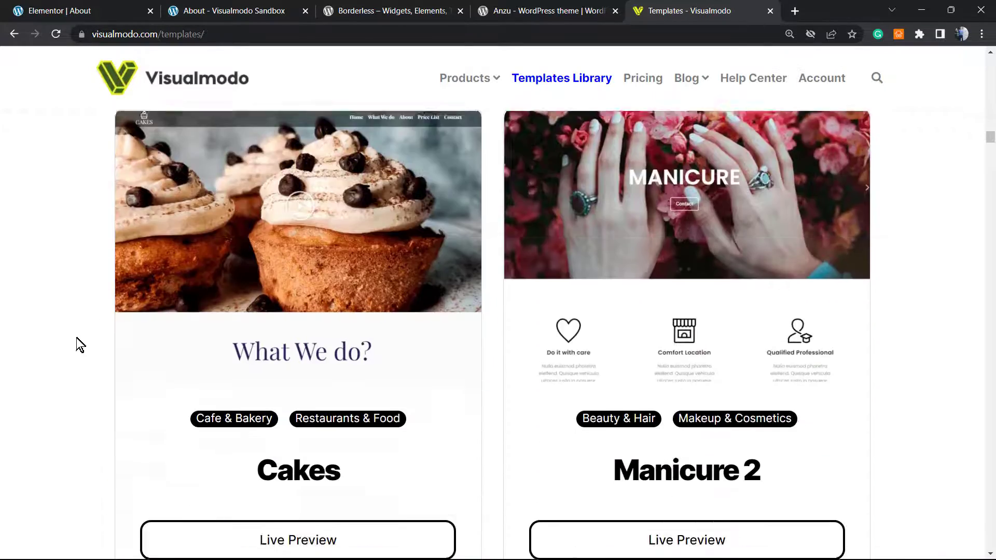
scroll(74, 340, down, 18)
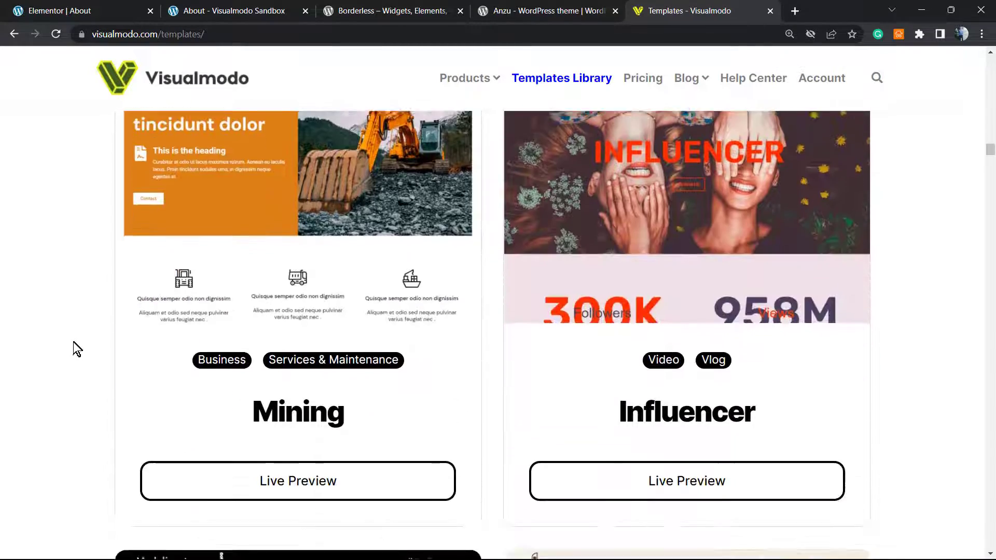
scroll(73, 342, down, 20)
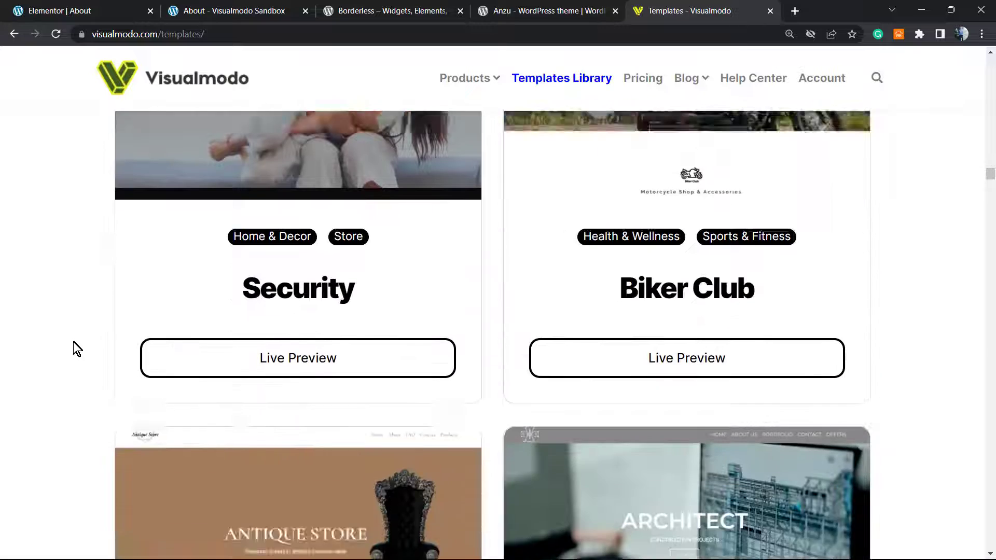
scroll(74, 341, down, 14)
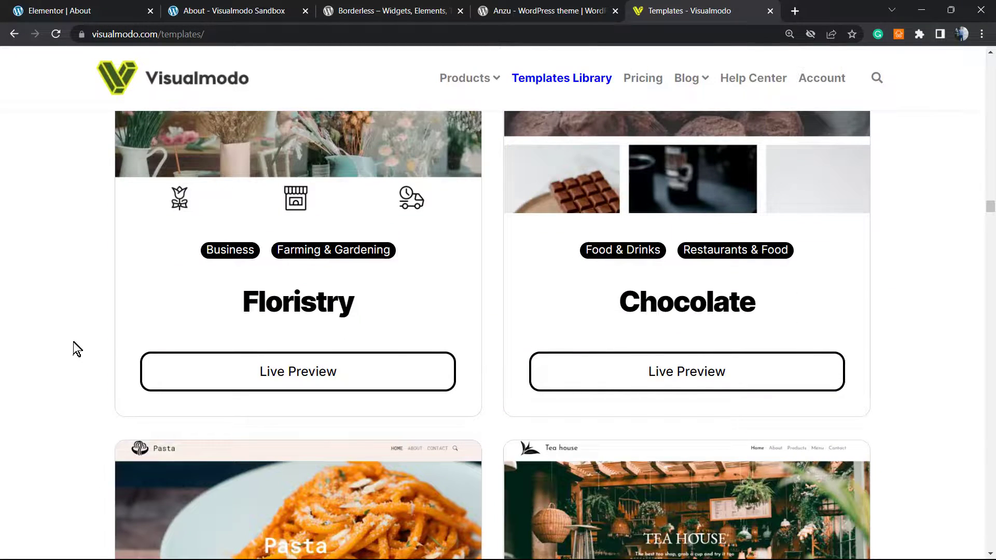
scroll(76, 349, down, 14)
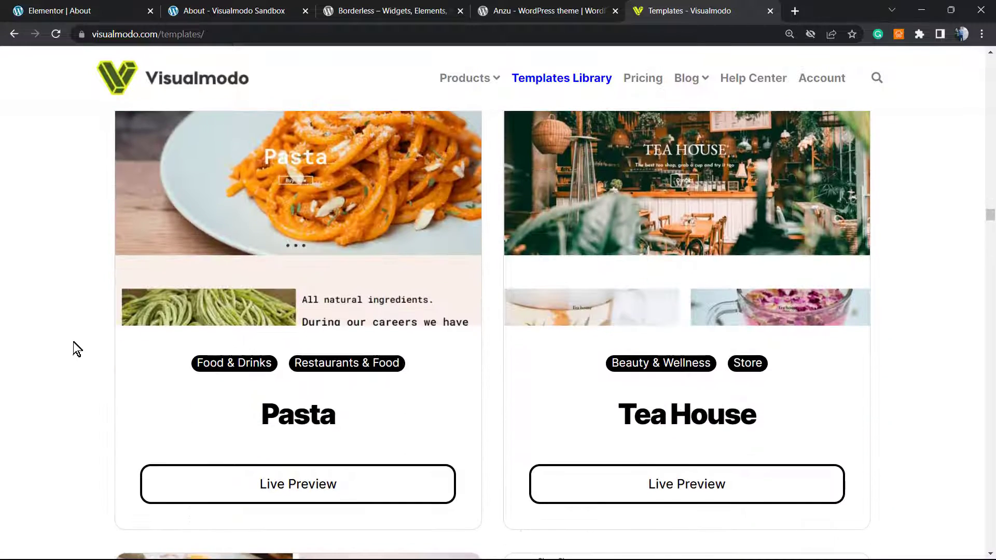
scroll(77, 348, down, 14)
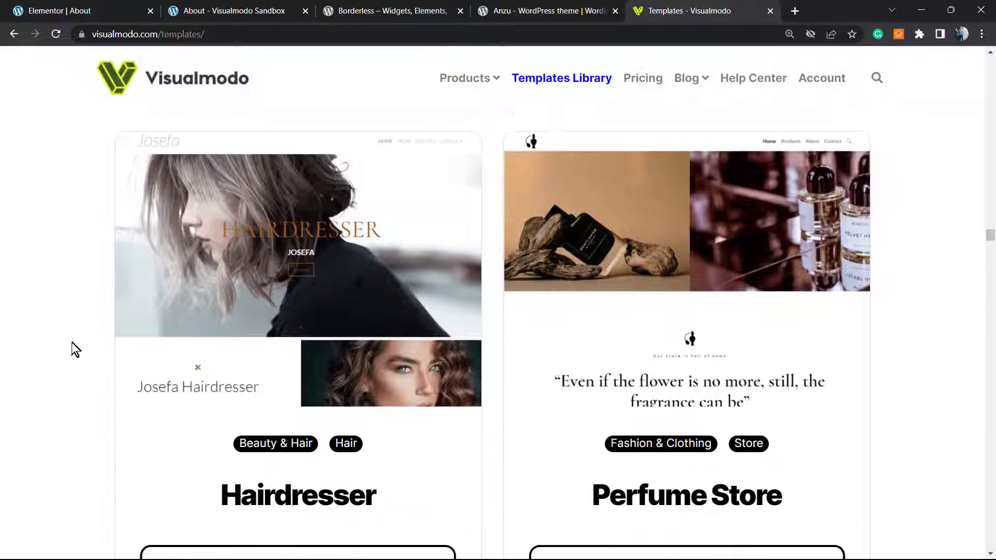
scroll(72, 342, down, 14)
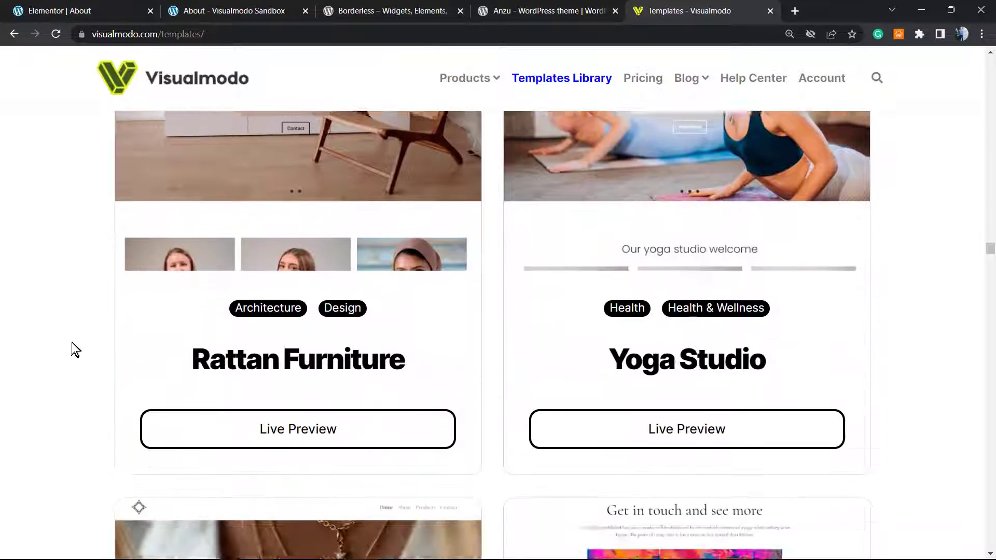